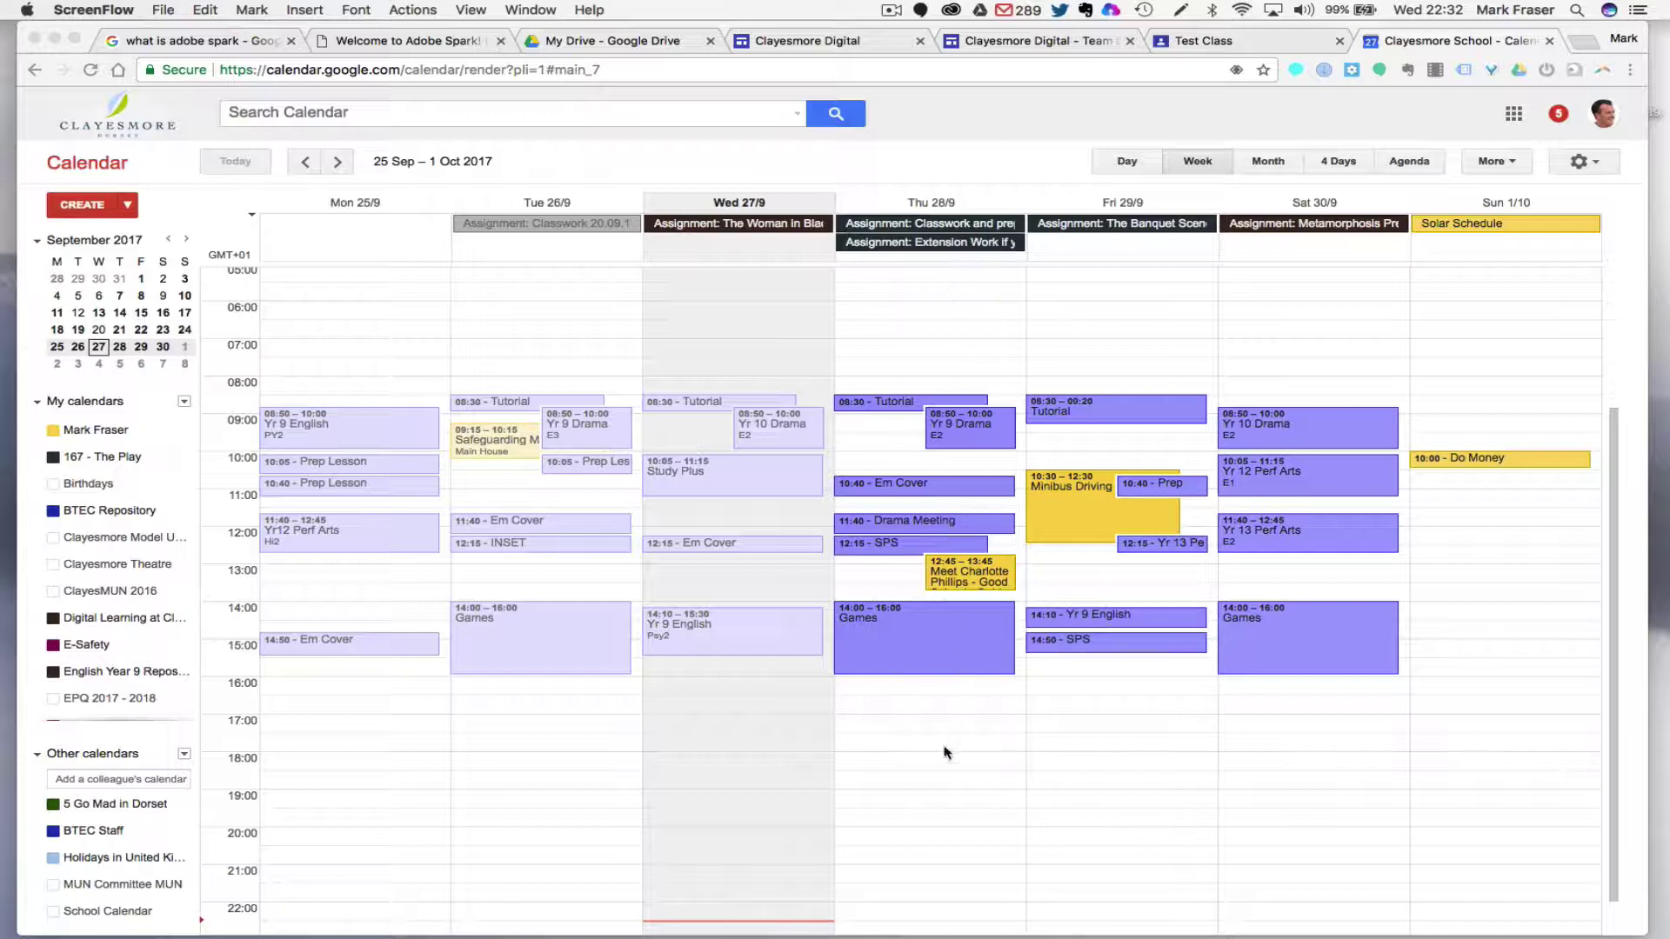
Start an appointment slots block on Thursday 28 September, 17:00 to 18:00, titled "Review Meetings".
{"action": "left_click", "coordinate": [869, 729]}
{"action": "left_click", "coordinate": [870, 731]}
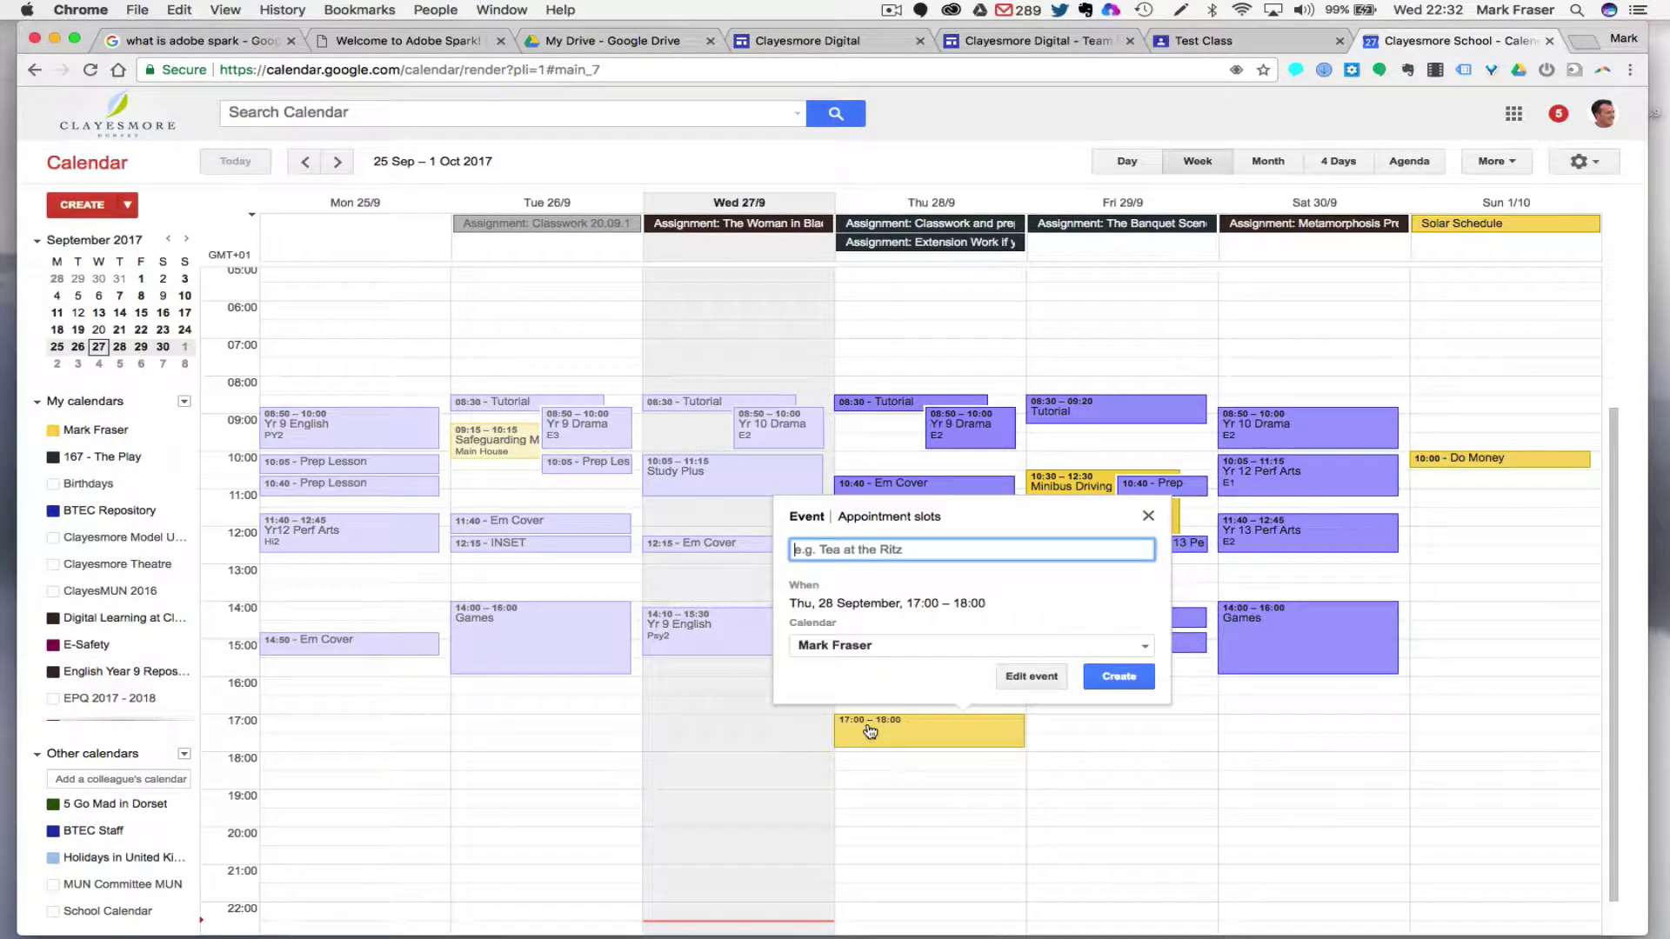
{"action": "left_click", "coordinate": [960, 570]}
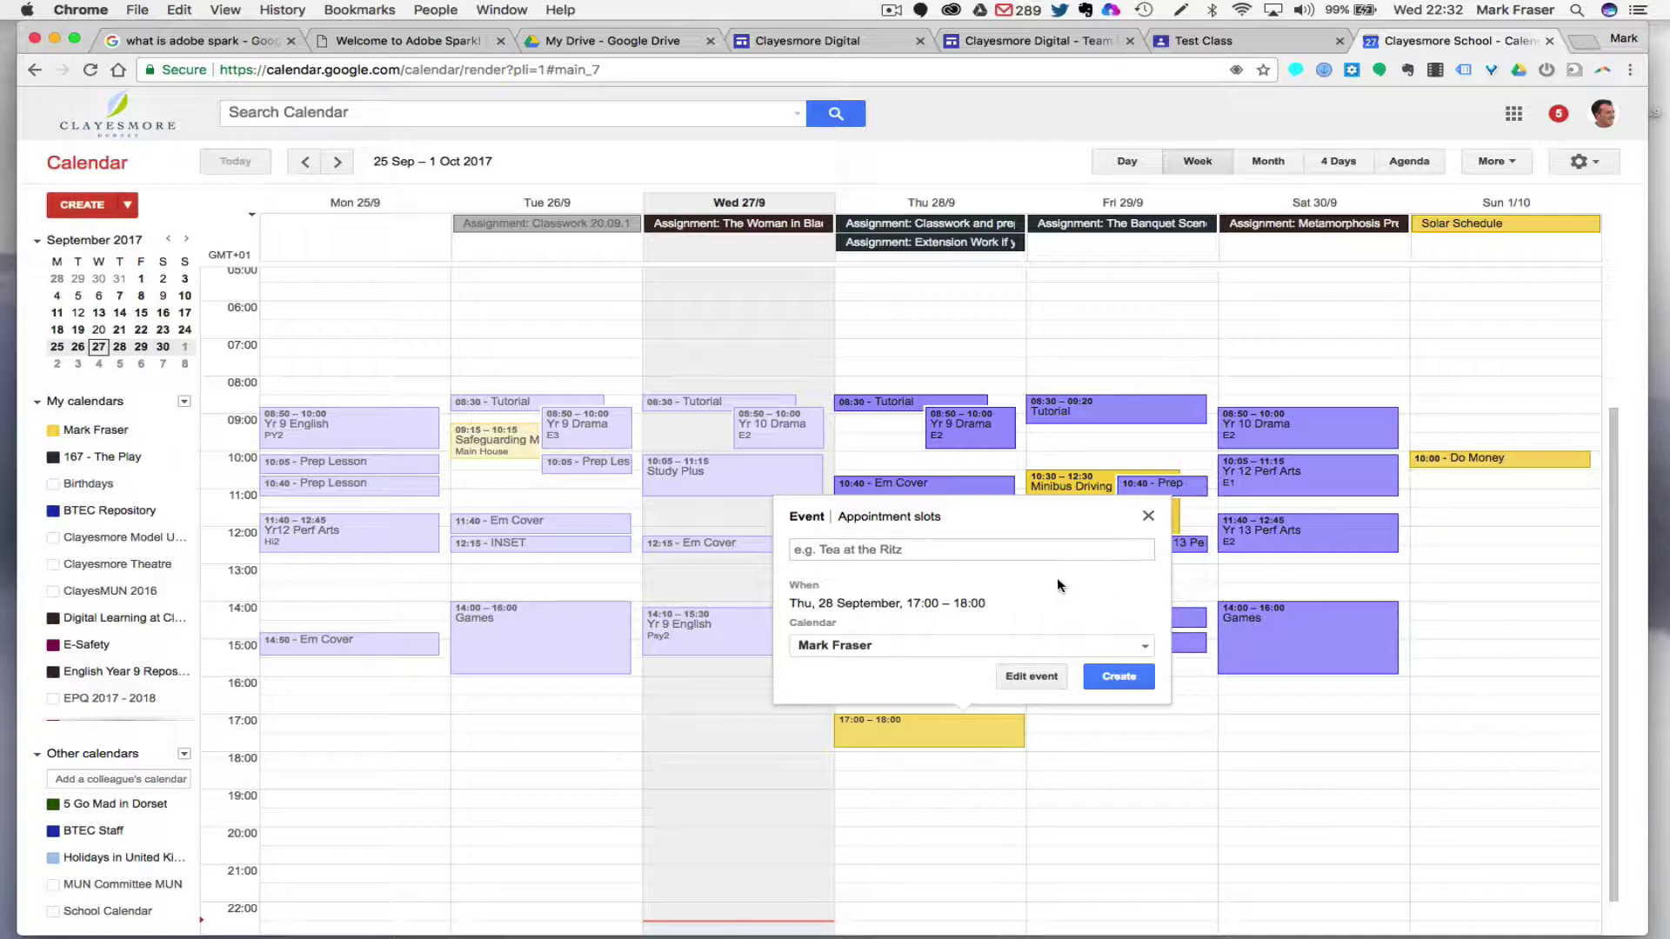
{"action": "left_click", "coordinate": [888, 522]}
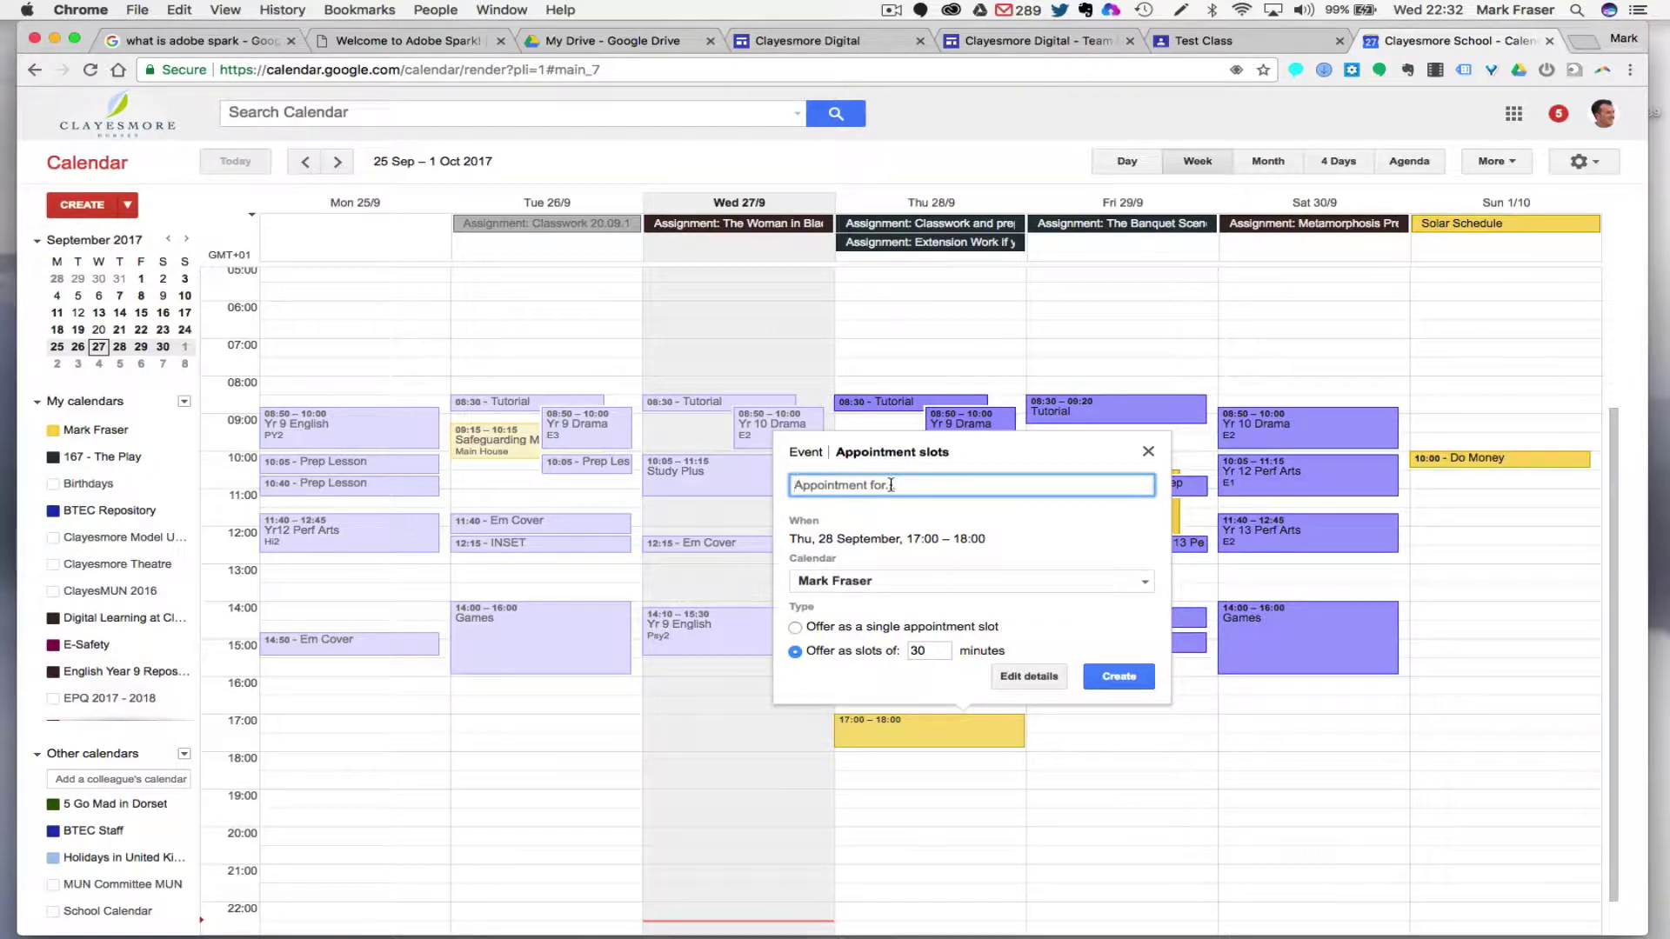
{"action": "type", "text": "Rev"}
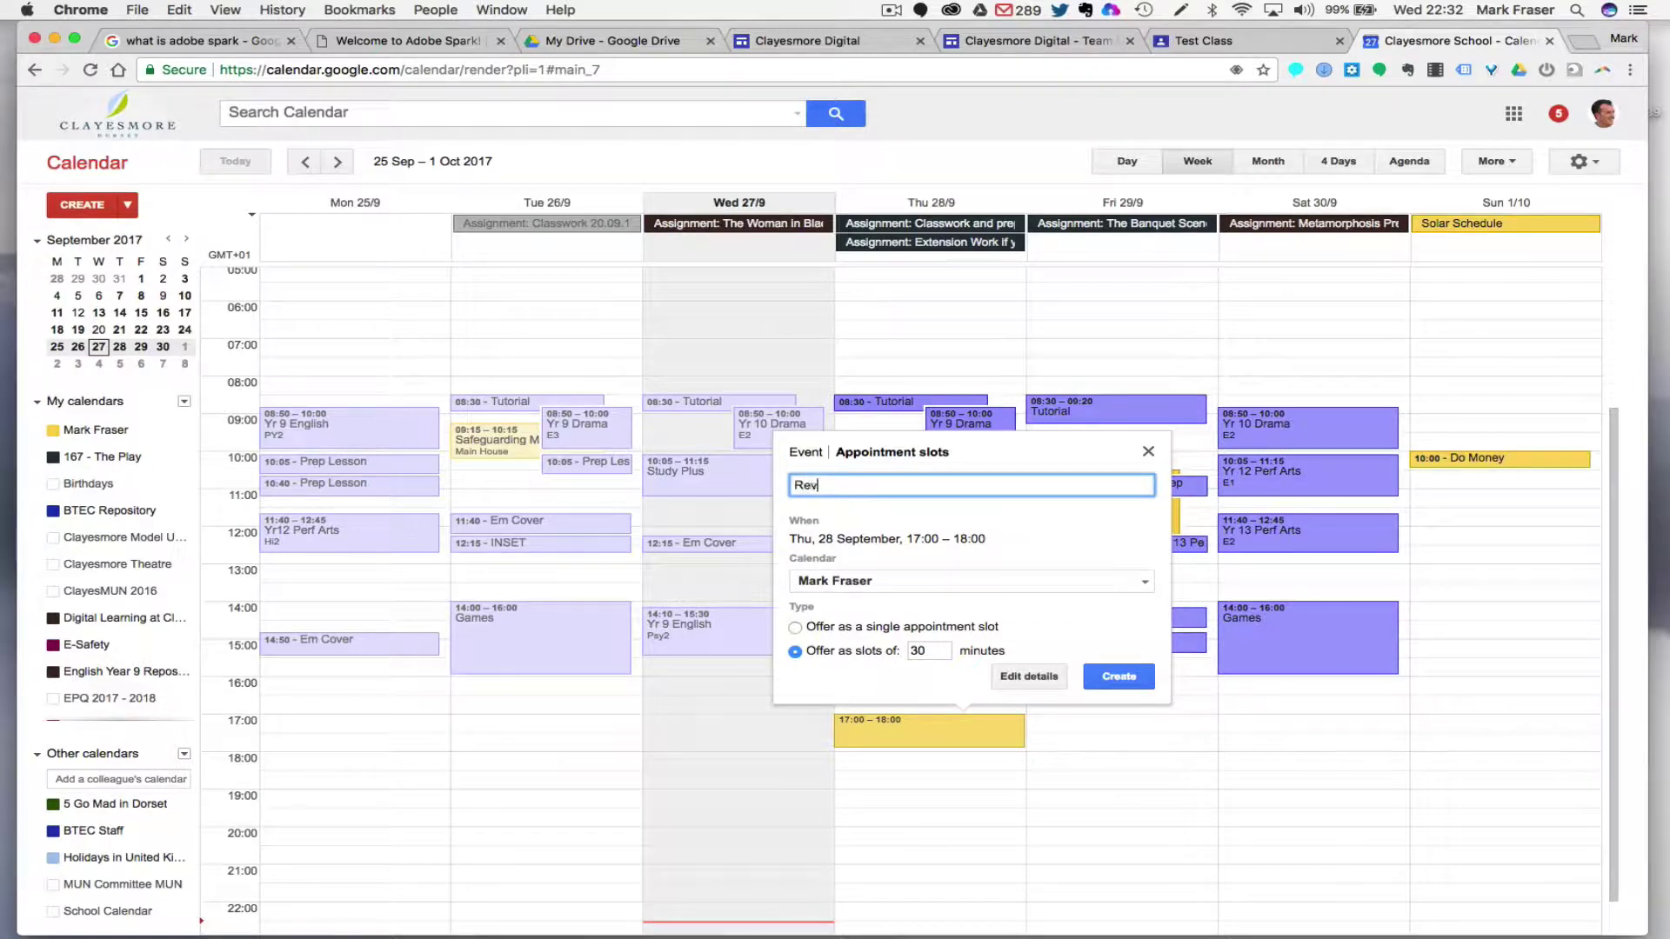
{"action": "type", "text": "iew Meetings"}
Assign the appointment block to the Year 12 Performing/Production Arts calendar and offer it as slots of 10 minutes.
{"action": "left_click", "coordinate": [1142, 584]}
{"action": "scroll", "coordinate": [1042, 691], "scroll_direction": "down", "scroll_amount": 2}
{"action": "scroll", "coordinate": [1042, 692], "scroll_direction": "down", "scroll_amount": 5}
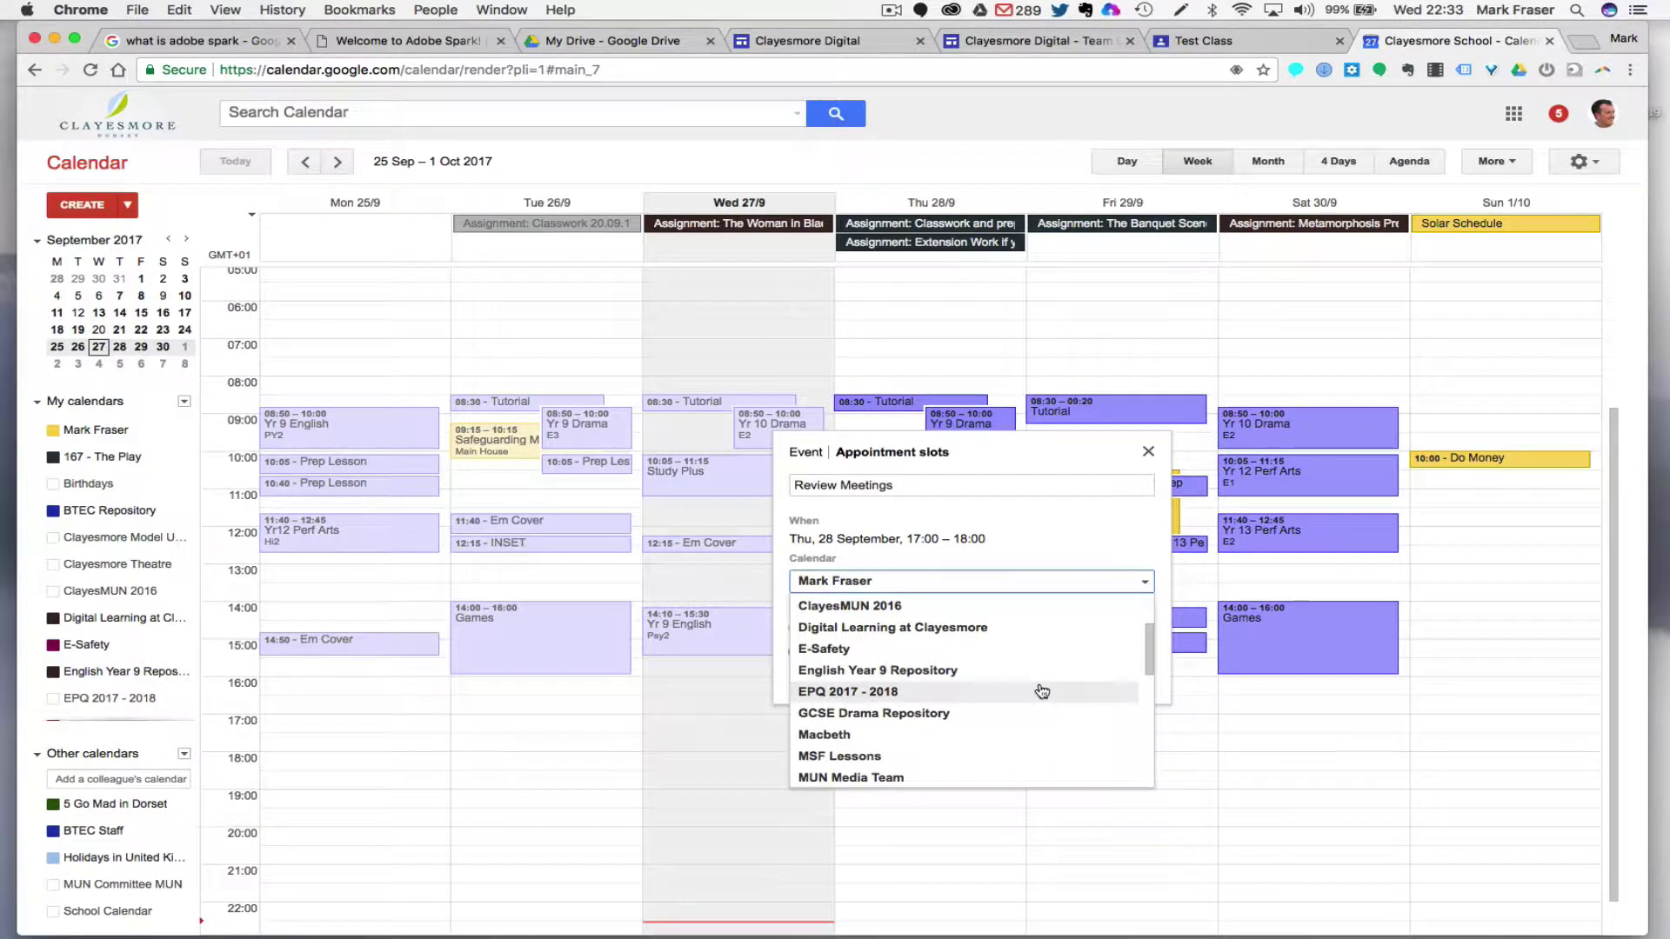
{"action": "scroll", "coordinate": [1043, 692], "scroll_direction": "down", "scroll_amount": 2}
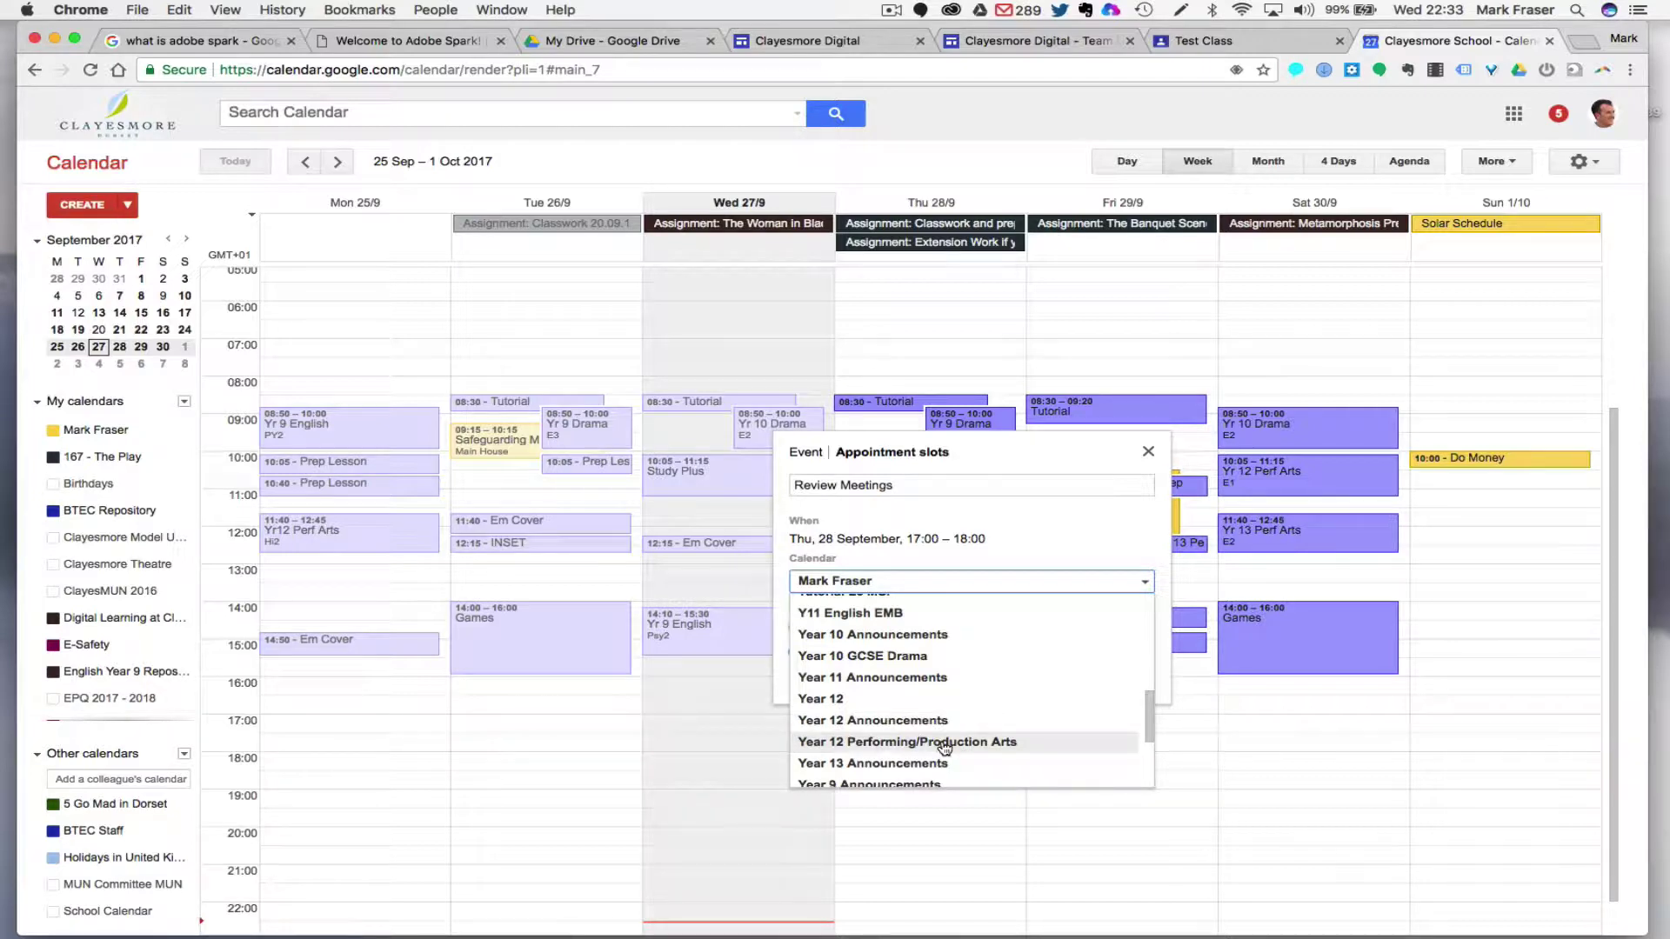
{"action": "left_click", "coordinate": [945, 746]}
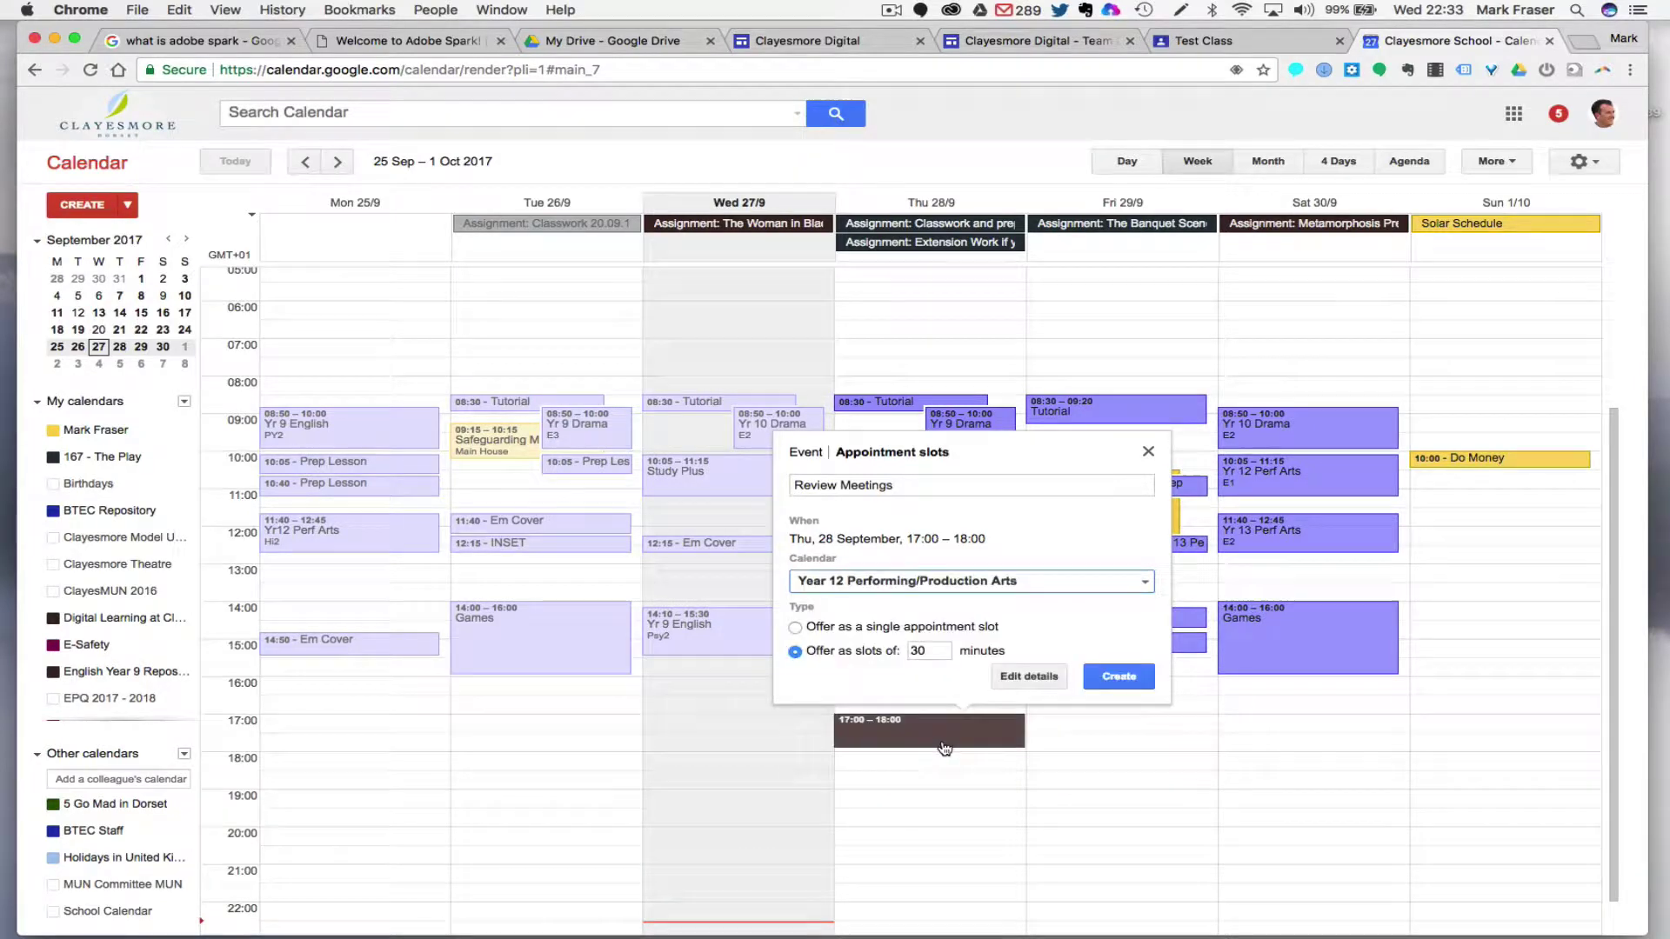
{"action": "left_click", "coordinate": [926, 651]}
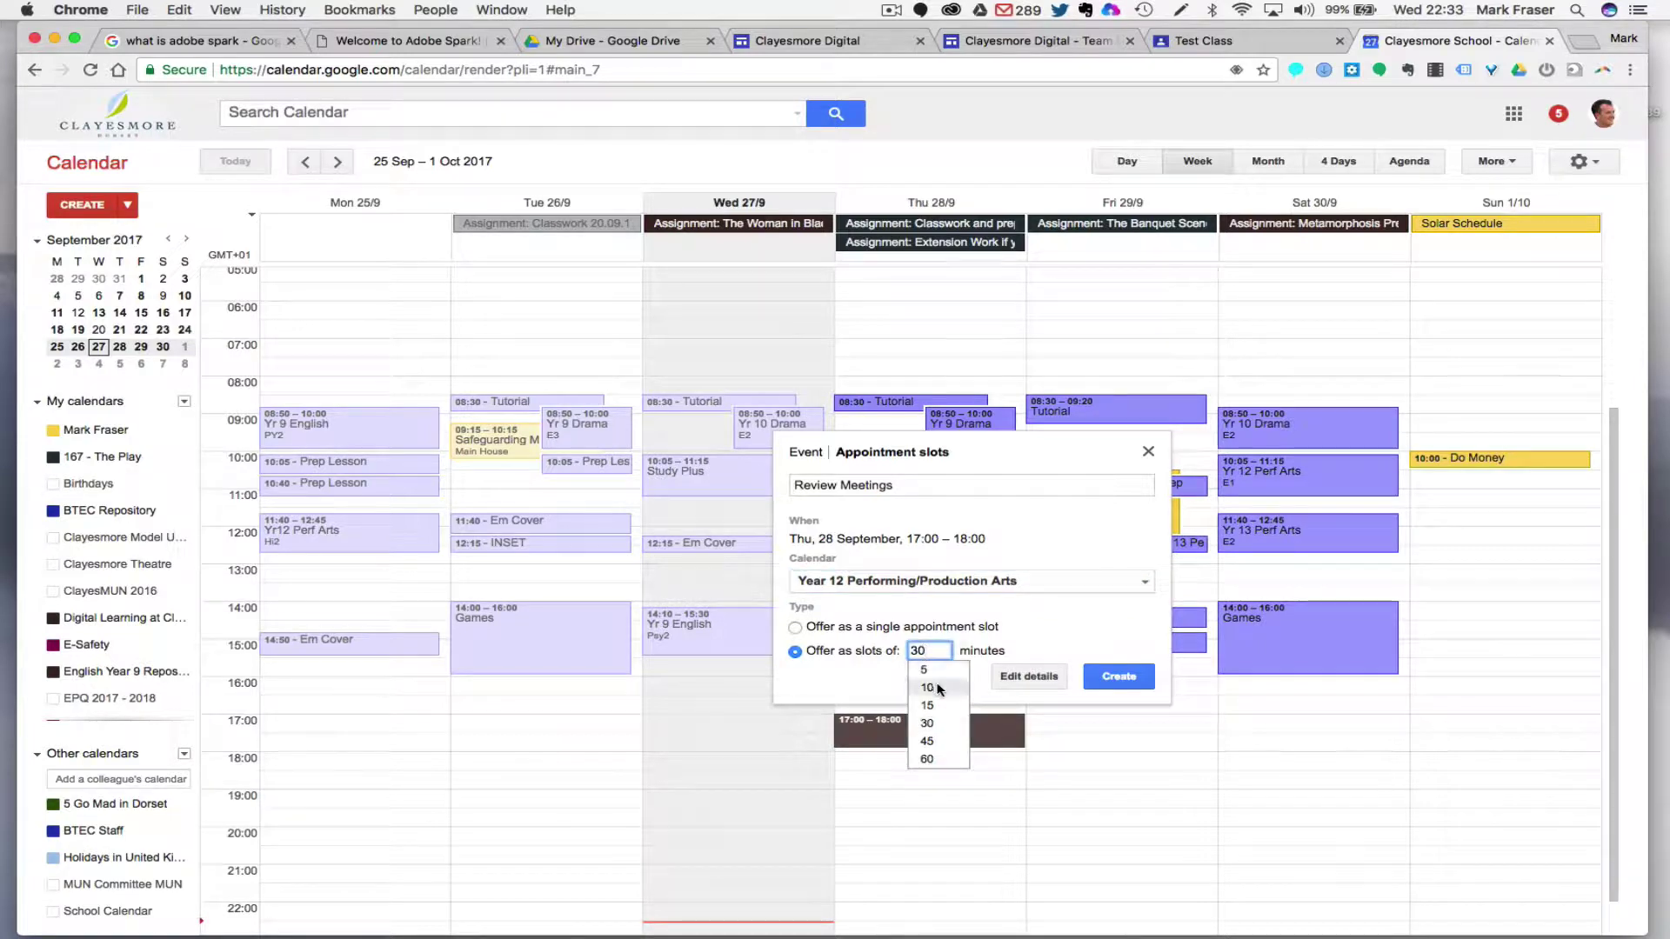
{"action": "left_click", "coordinate": [928, 688]}
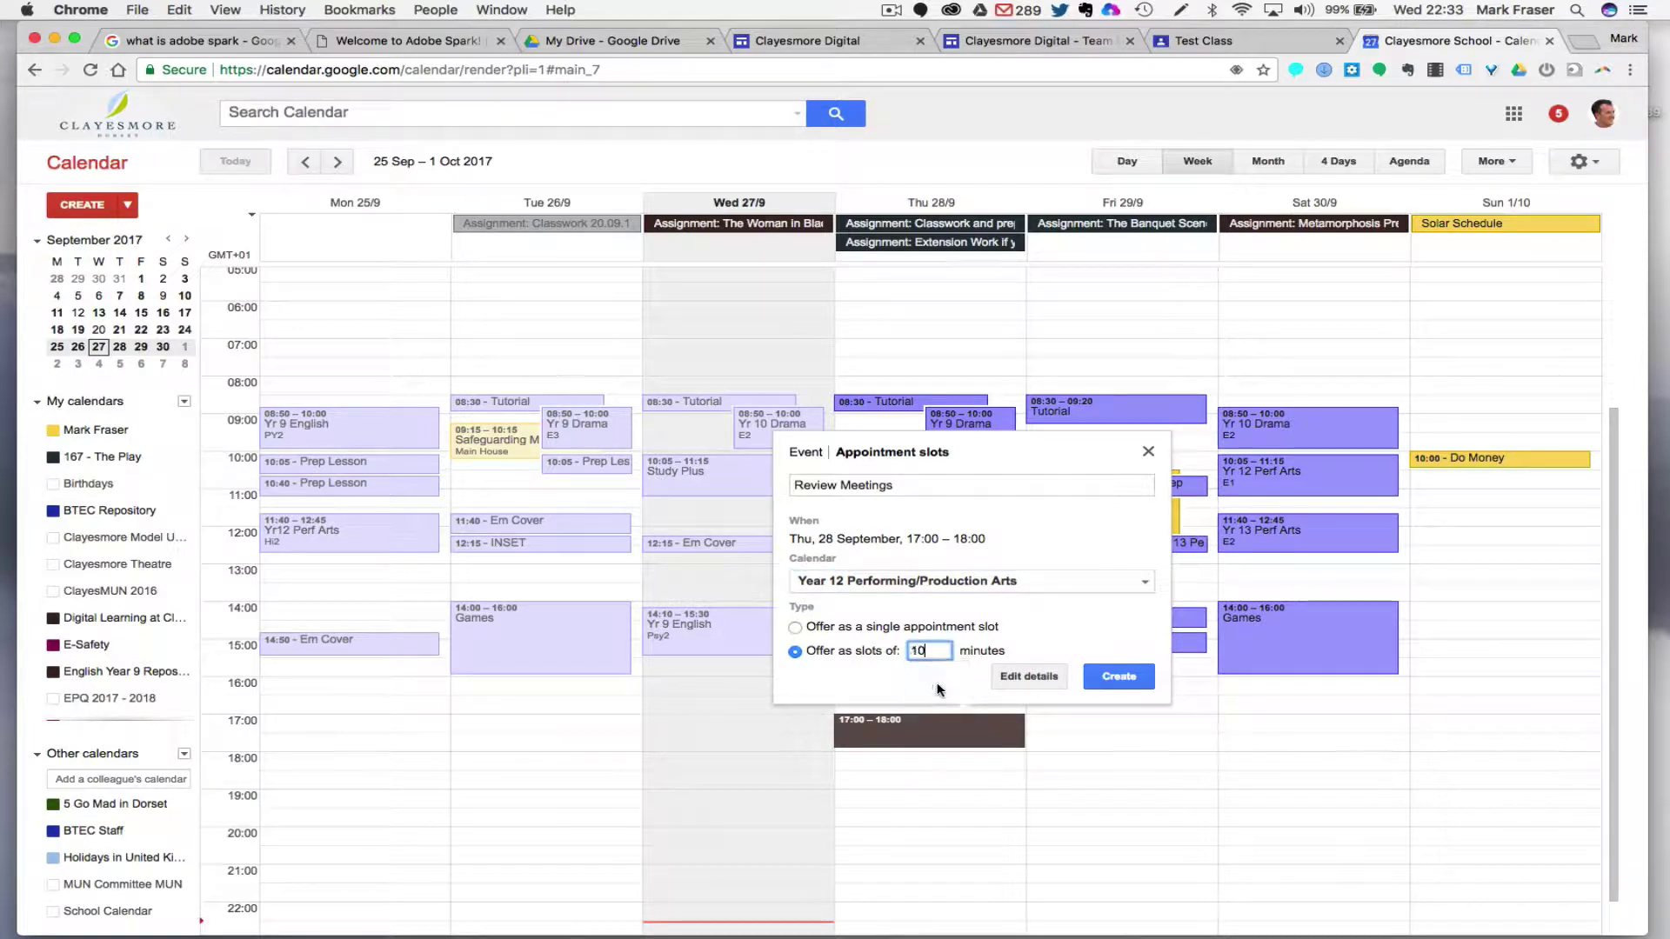
Open the appointment block's full details and extend its end time to 19:00.
{"action": "left_click", "coordinate": [1035, 678]}
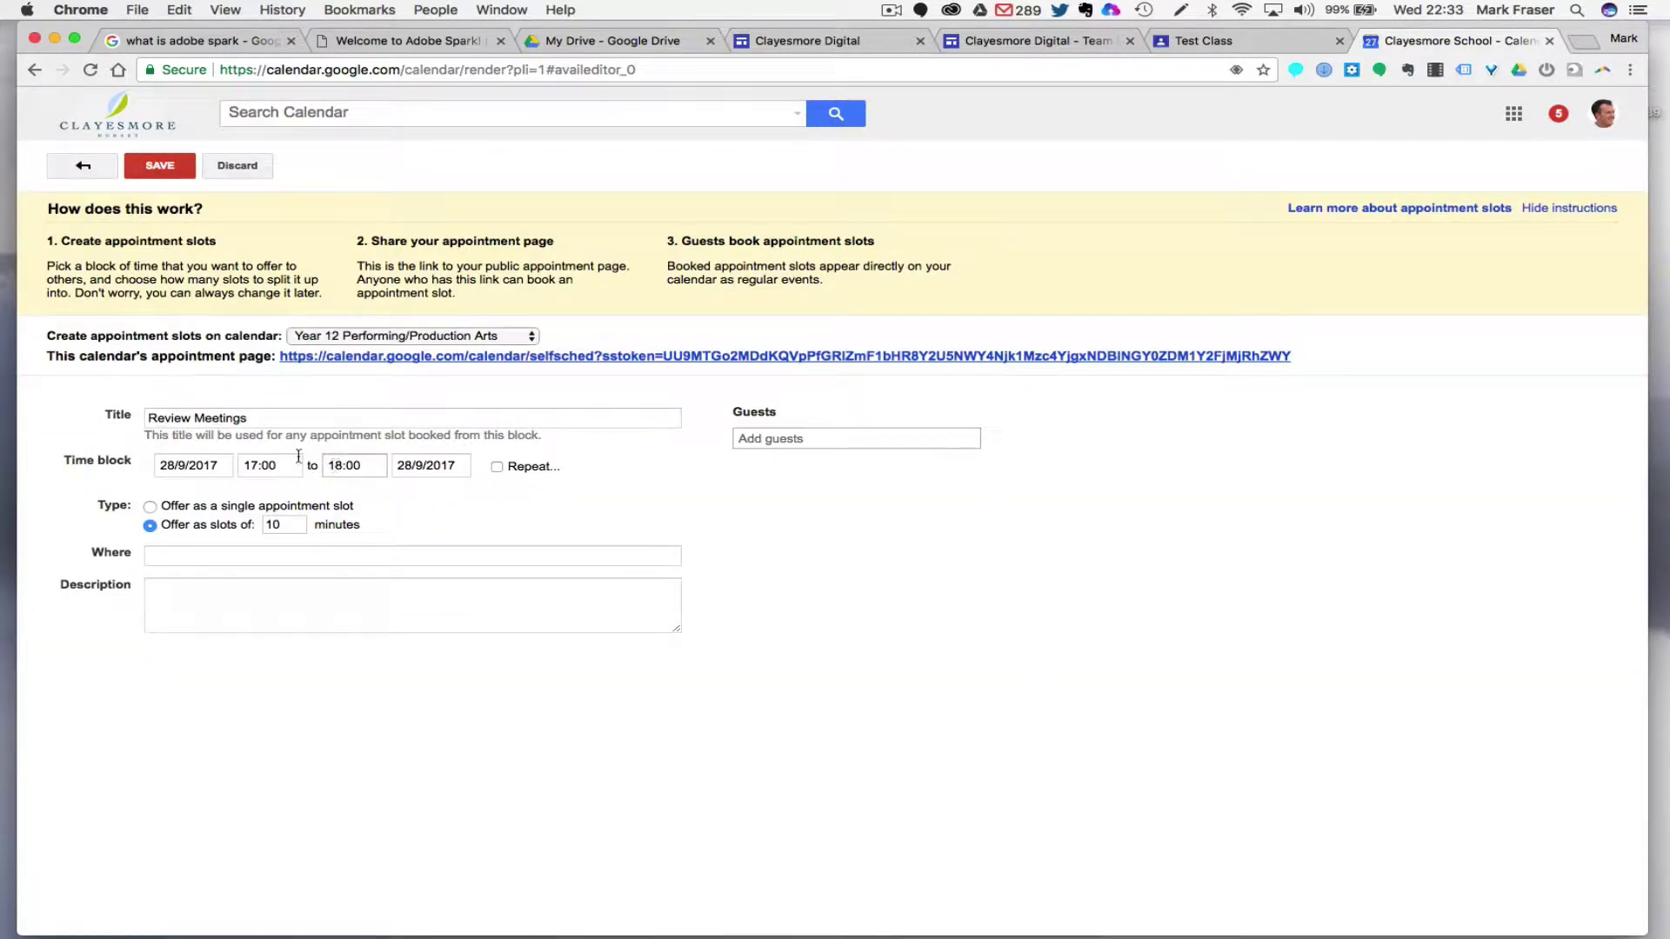
{"action": "left_click", "coordinate": [343, 466]}
{"action": "left_click", "coordinate": [344, 466]}
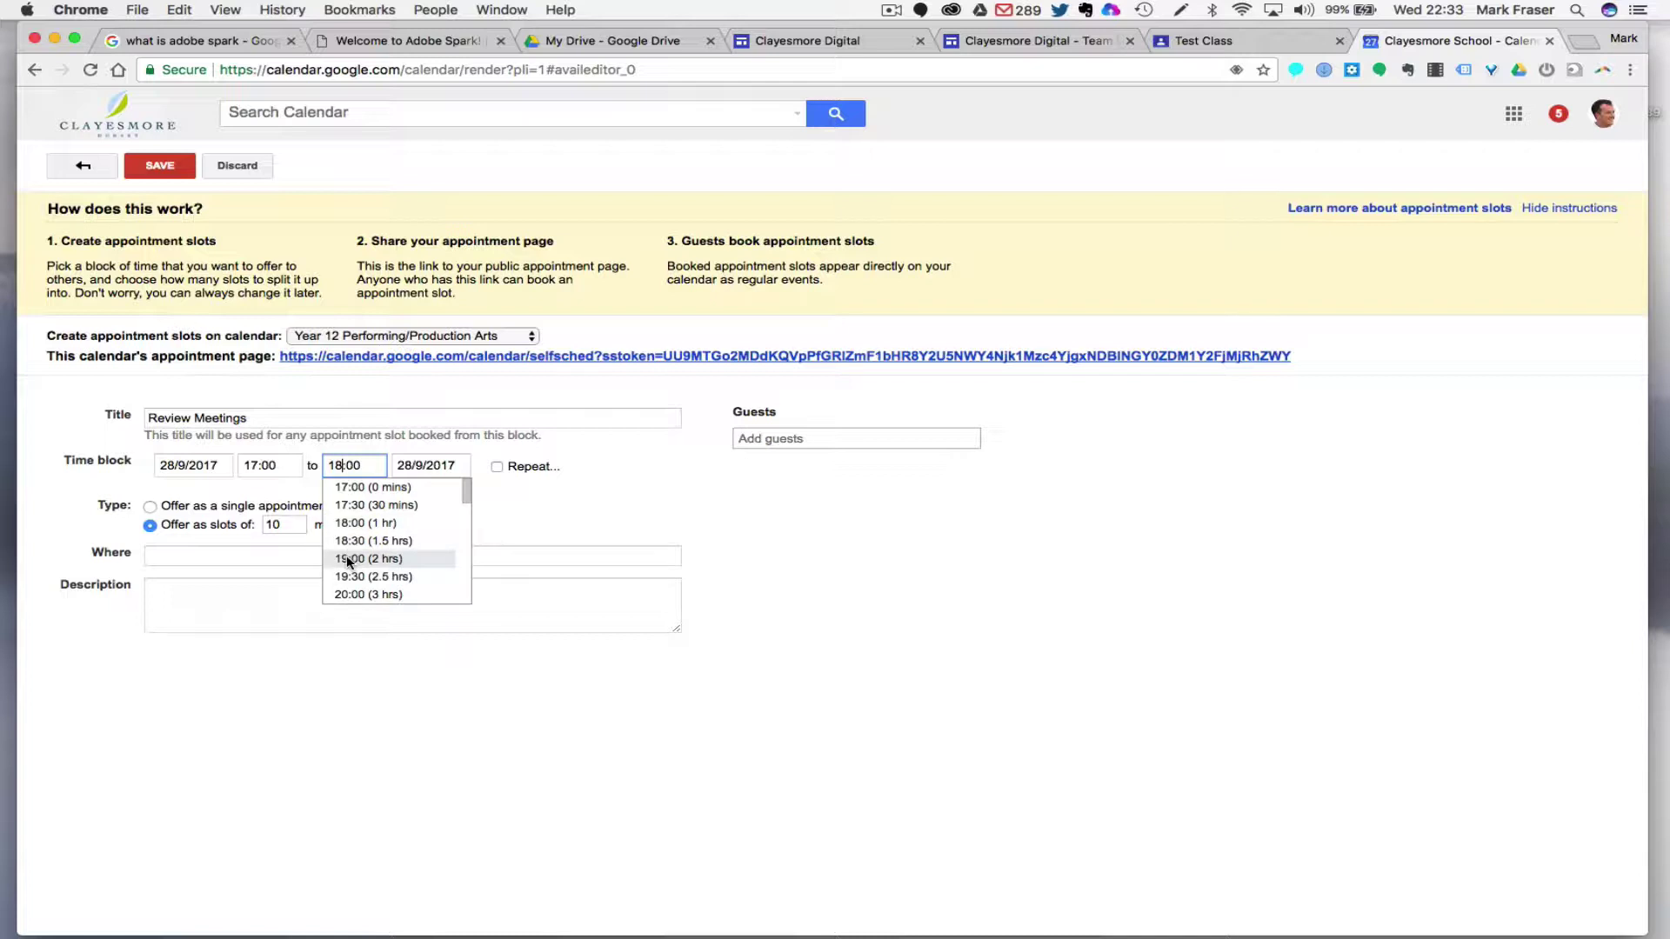
{"action": "left_click", "coordinate": [346, 560]}
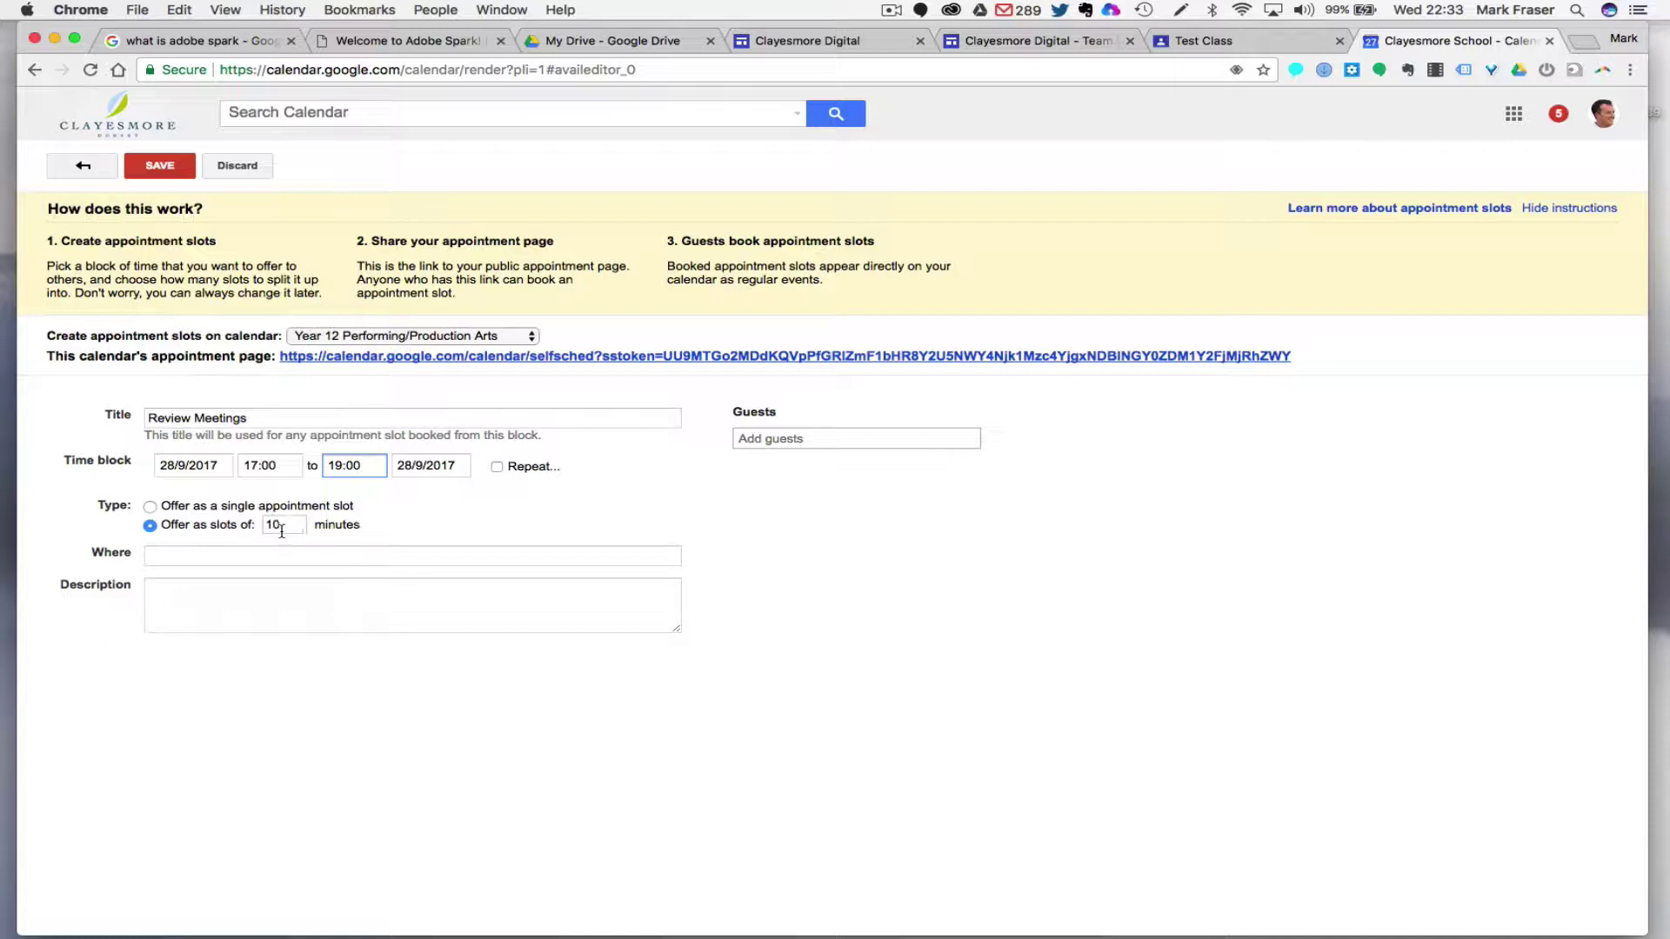
{"action": "left_click", "coordinate": [497, 466]}
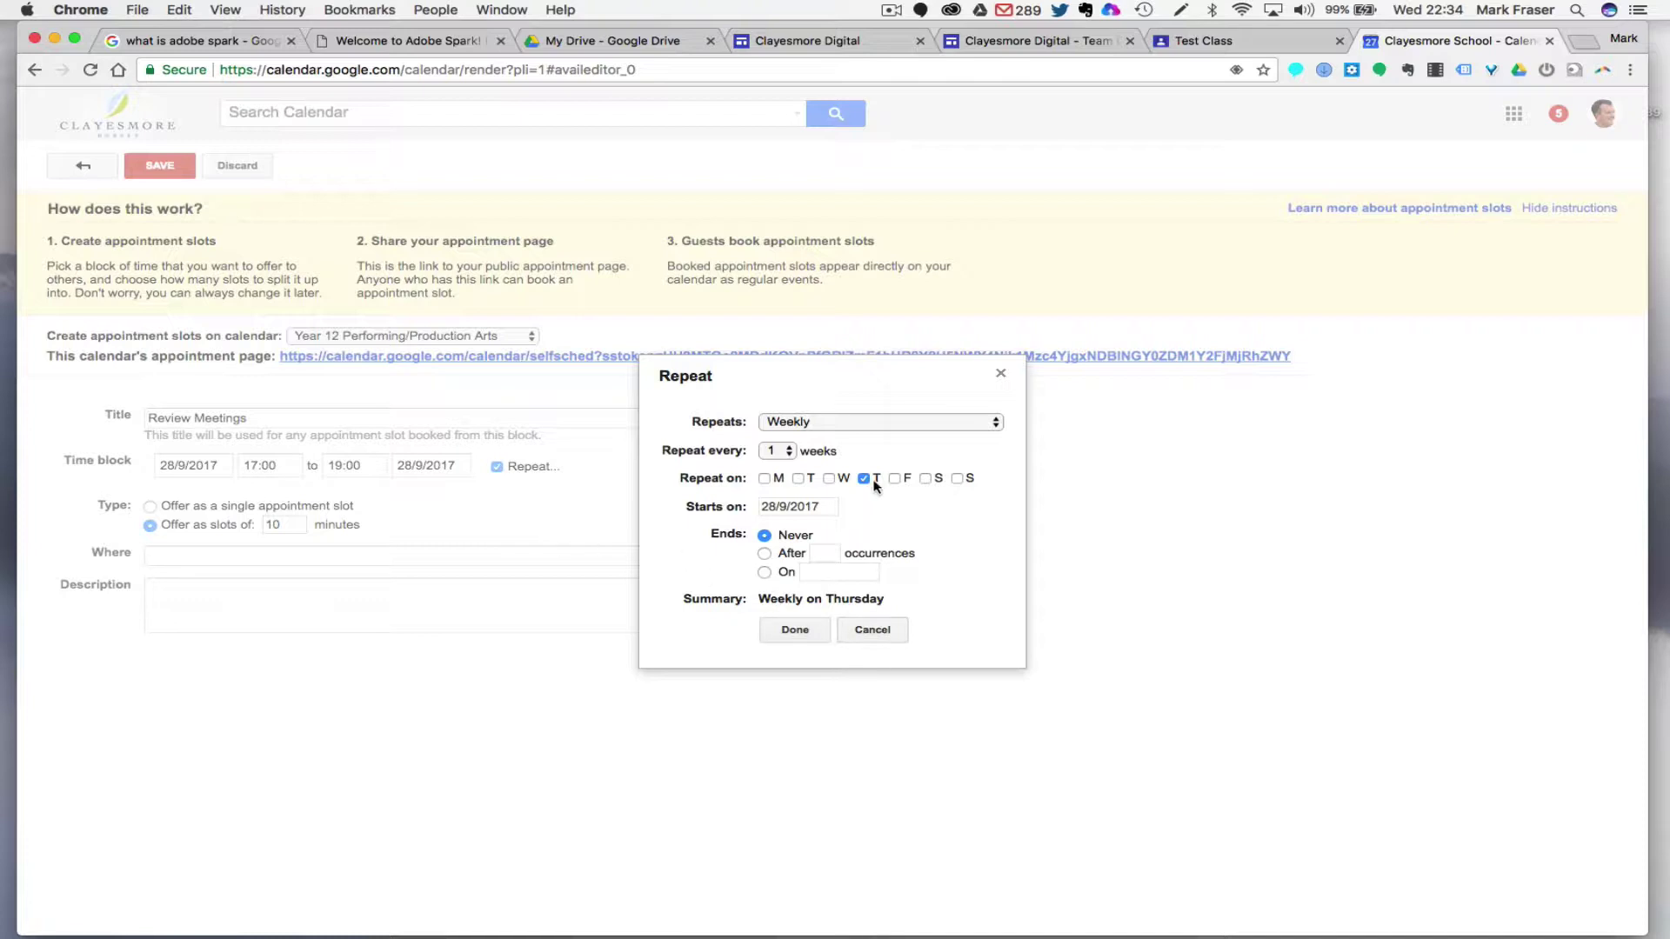
{"action": "left_click", "coordinate": [872, 631]}
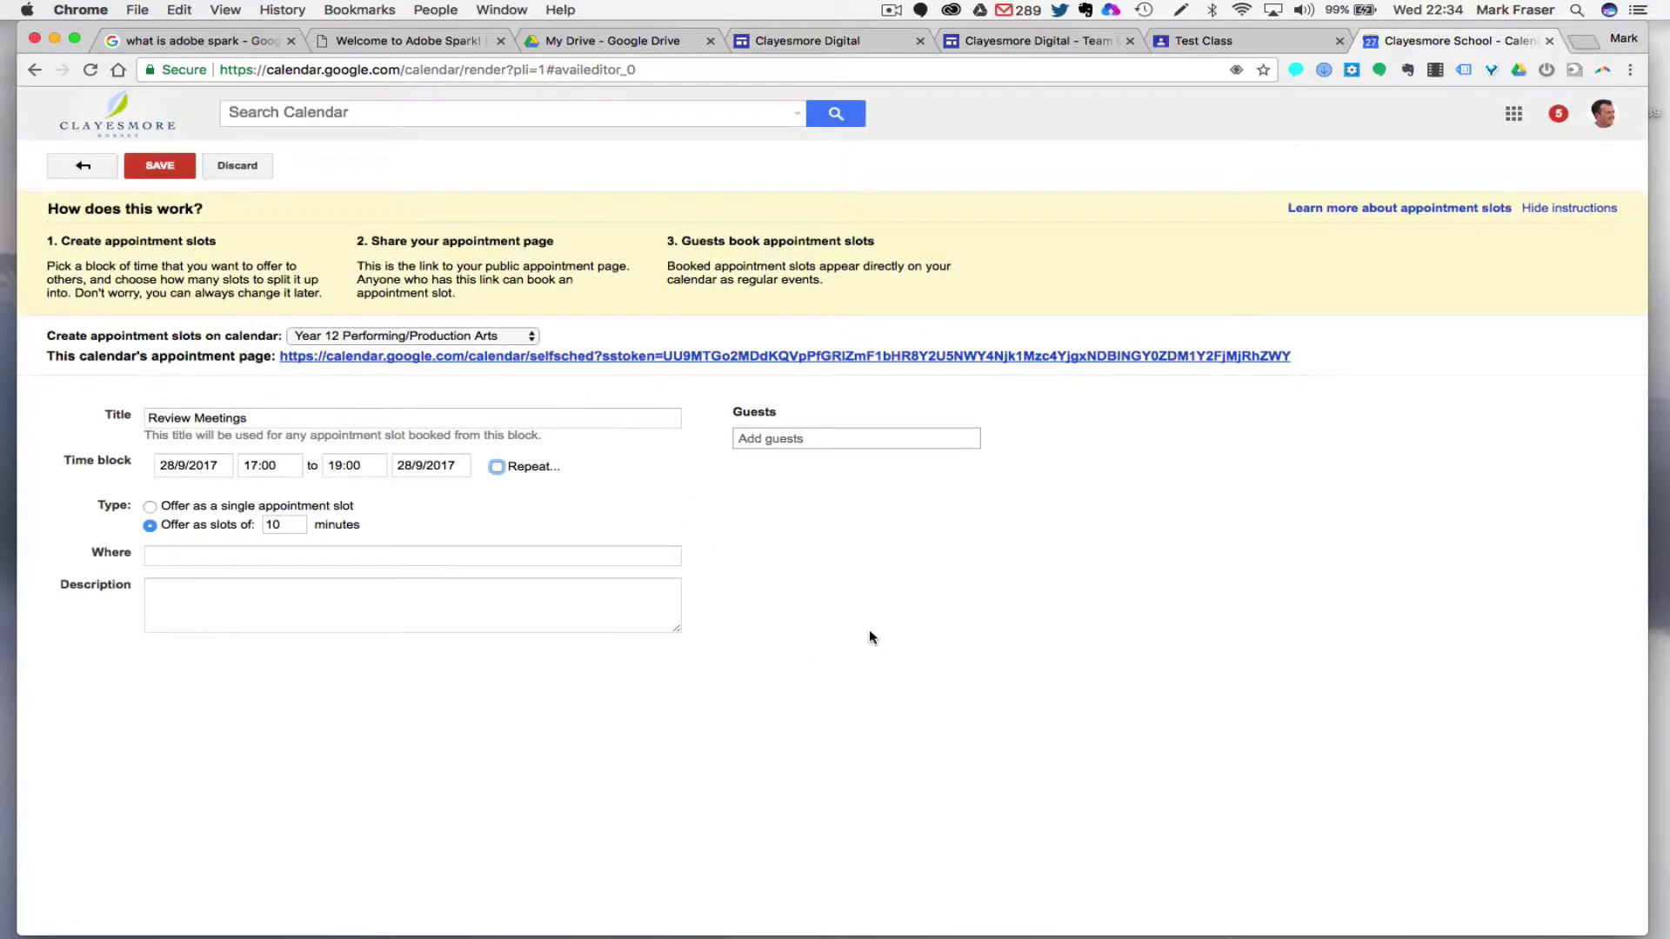
{"action": "left_click", "coordinate": [800, 439]}
Copy the link to the calendar's appointment page and save the Review Meetings appointment slots.
{"action": "left_click_drag", "start_coordinate": [1303, 358], "coordinate": [277, 360]}
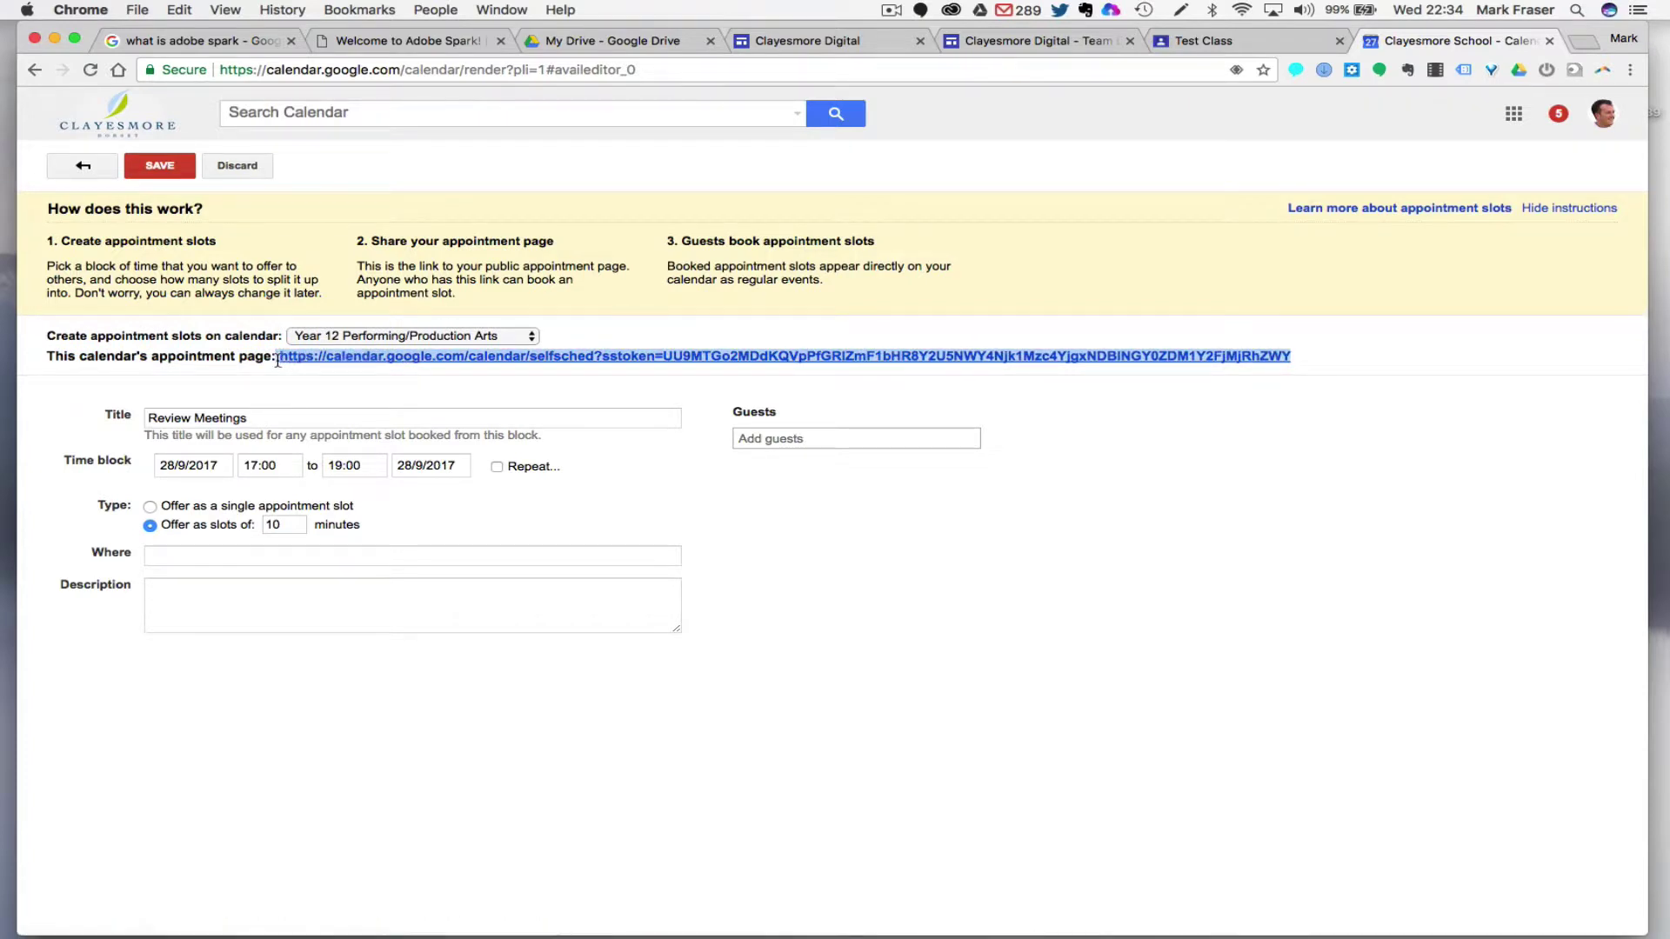
{"action": "key", "text": "super+c"}
{"action": "left_click", "coordinate": [160, 166]}
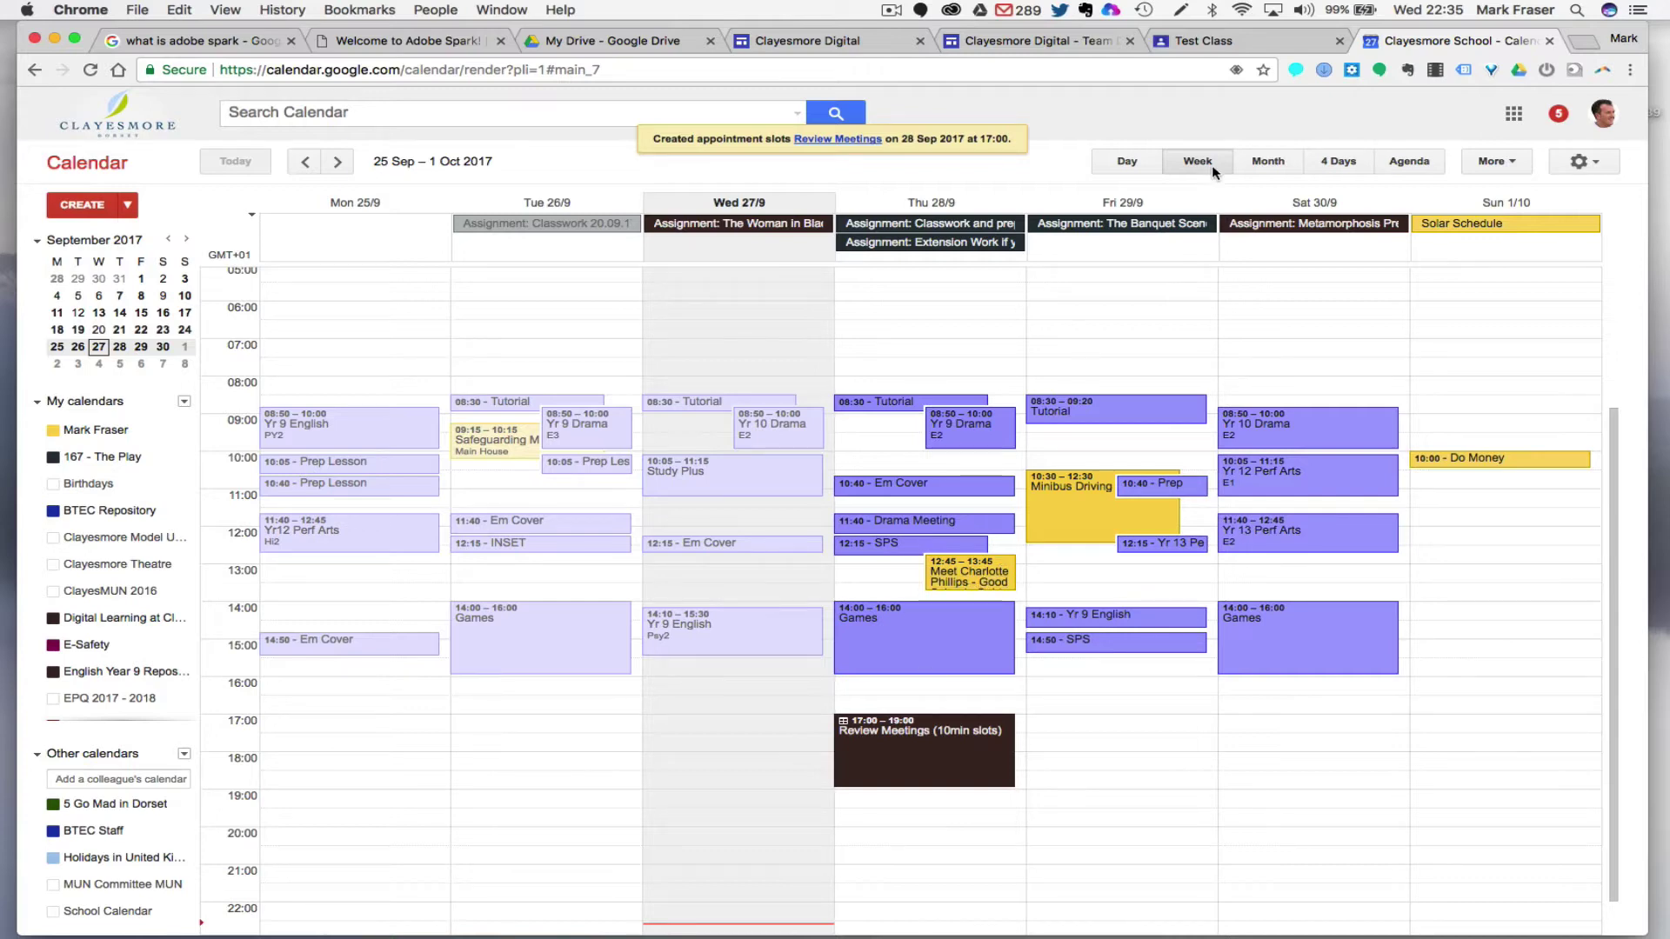
Switch to Test Class in Google Classroom and write a new announcement reading "Please book a meeting time".
{"action": "left_click", "coordinate": [1249, 47]}
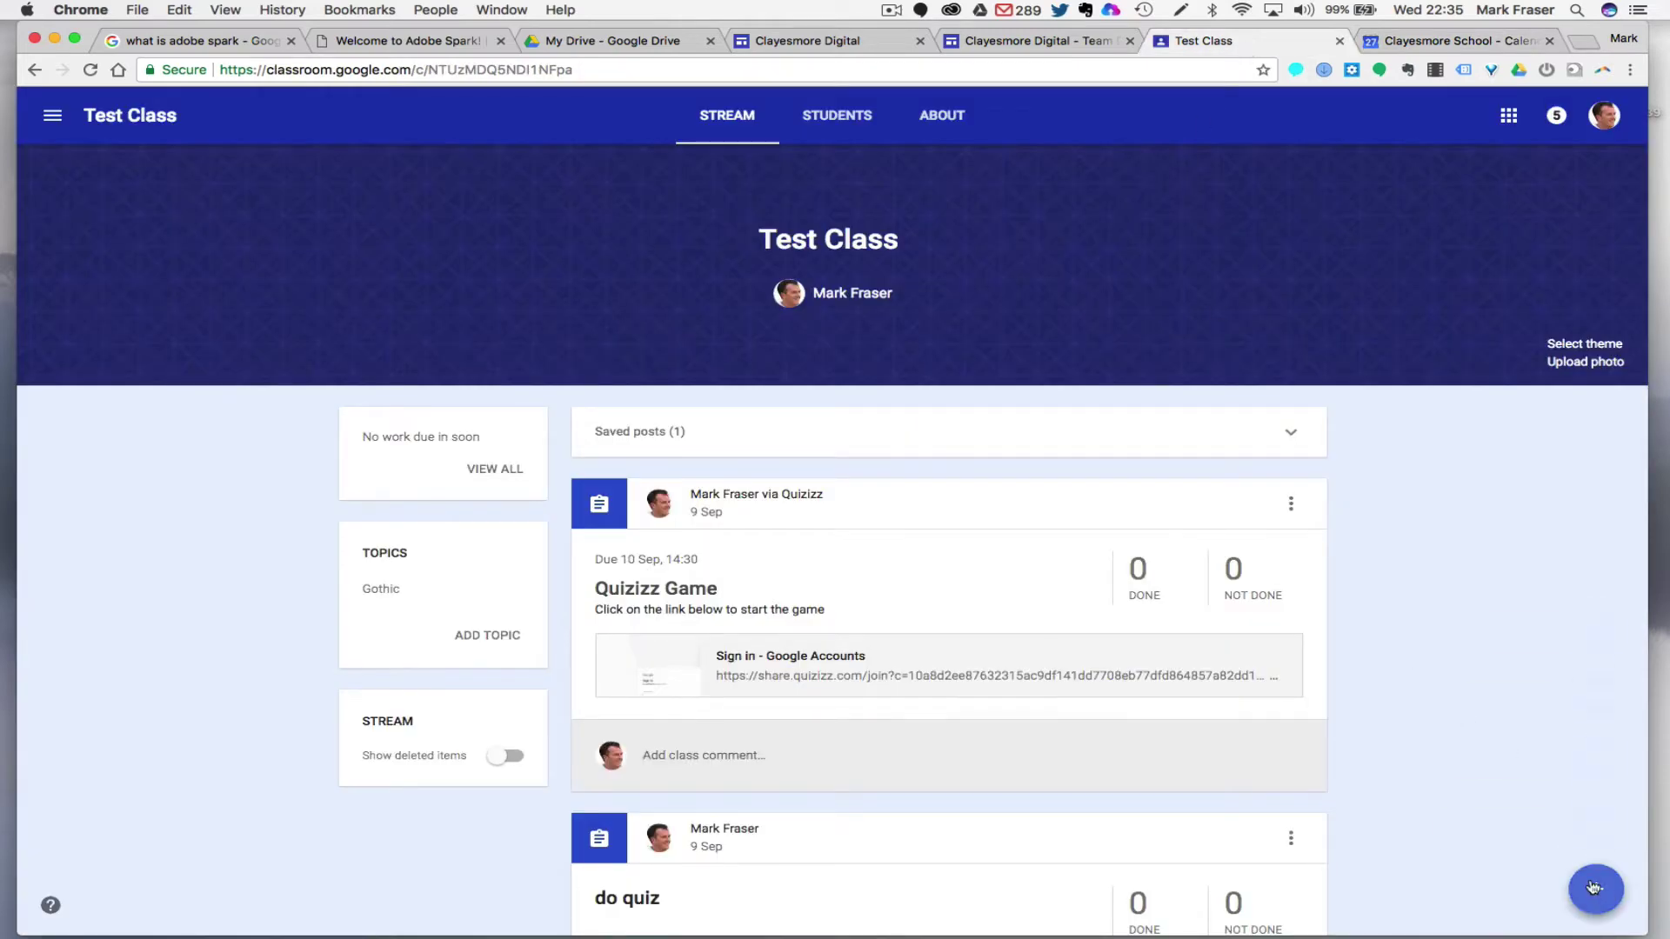
{"action": "mouse_move", "coordinate": [1593, 887]}
{"action": "left_click", "coordinate": [1597, 825]}
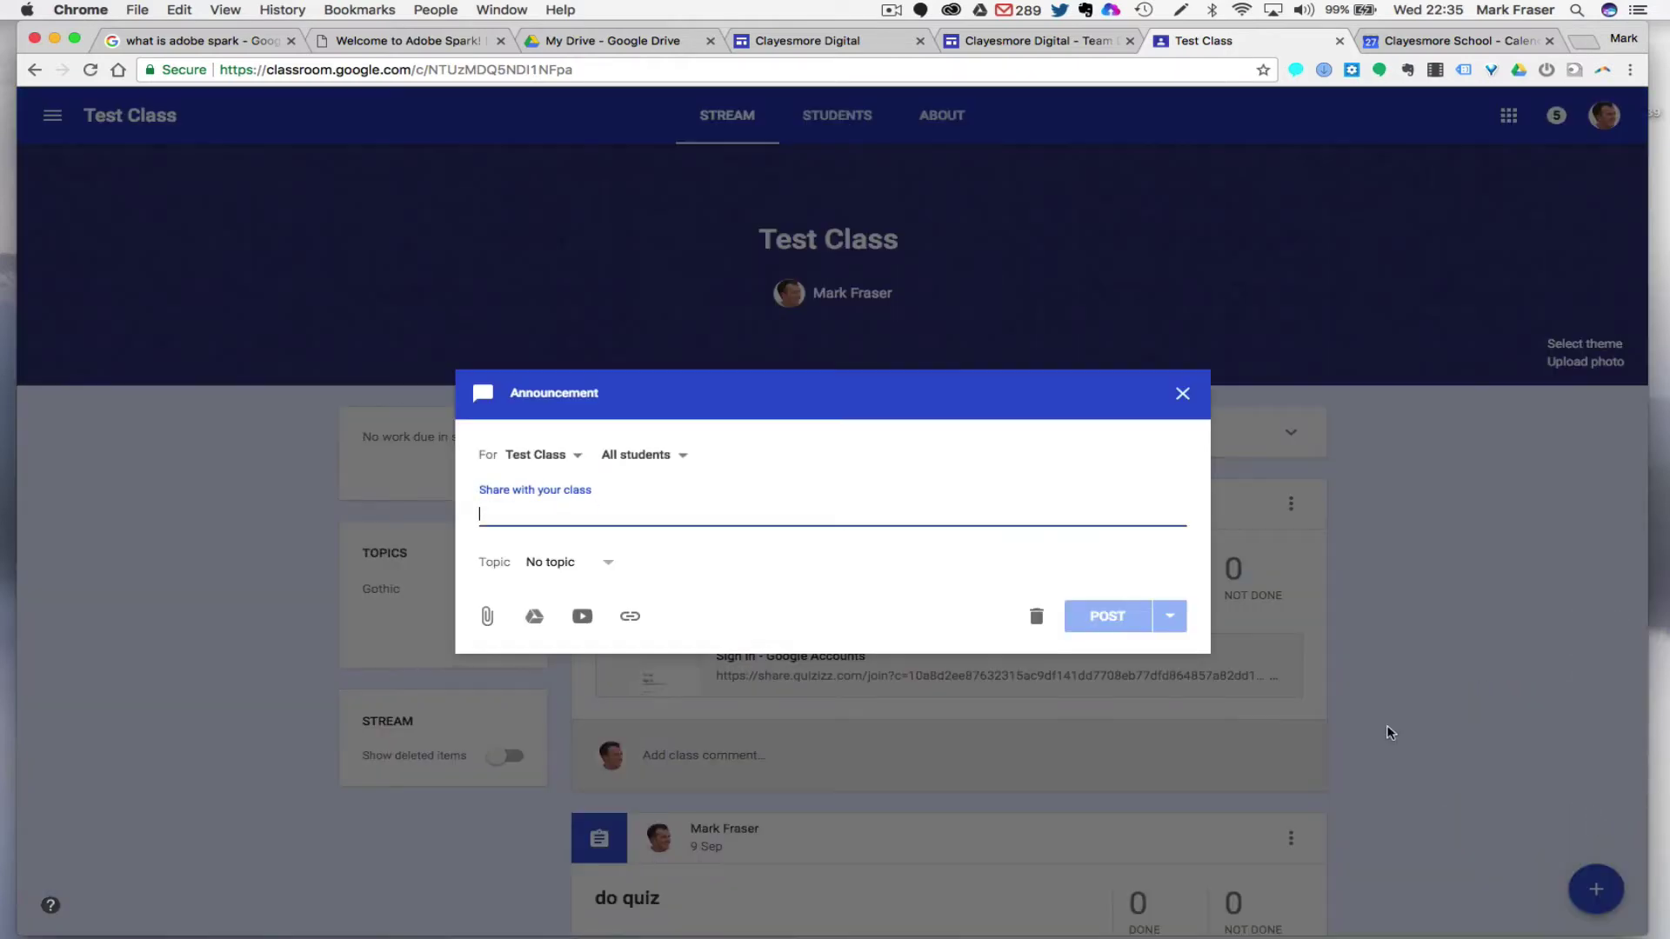
{"action": "type", "text": "P"}
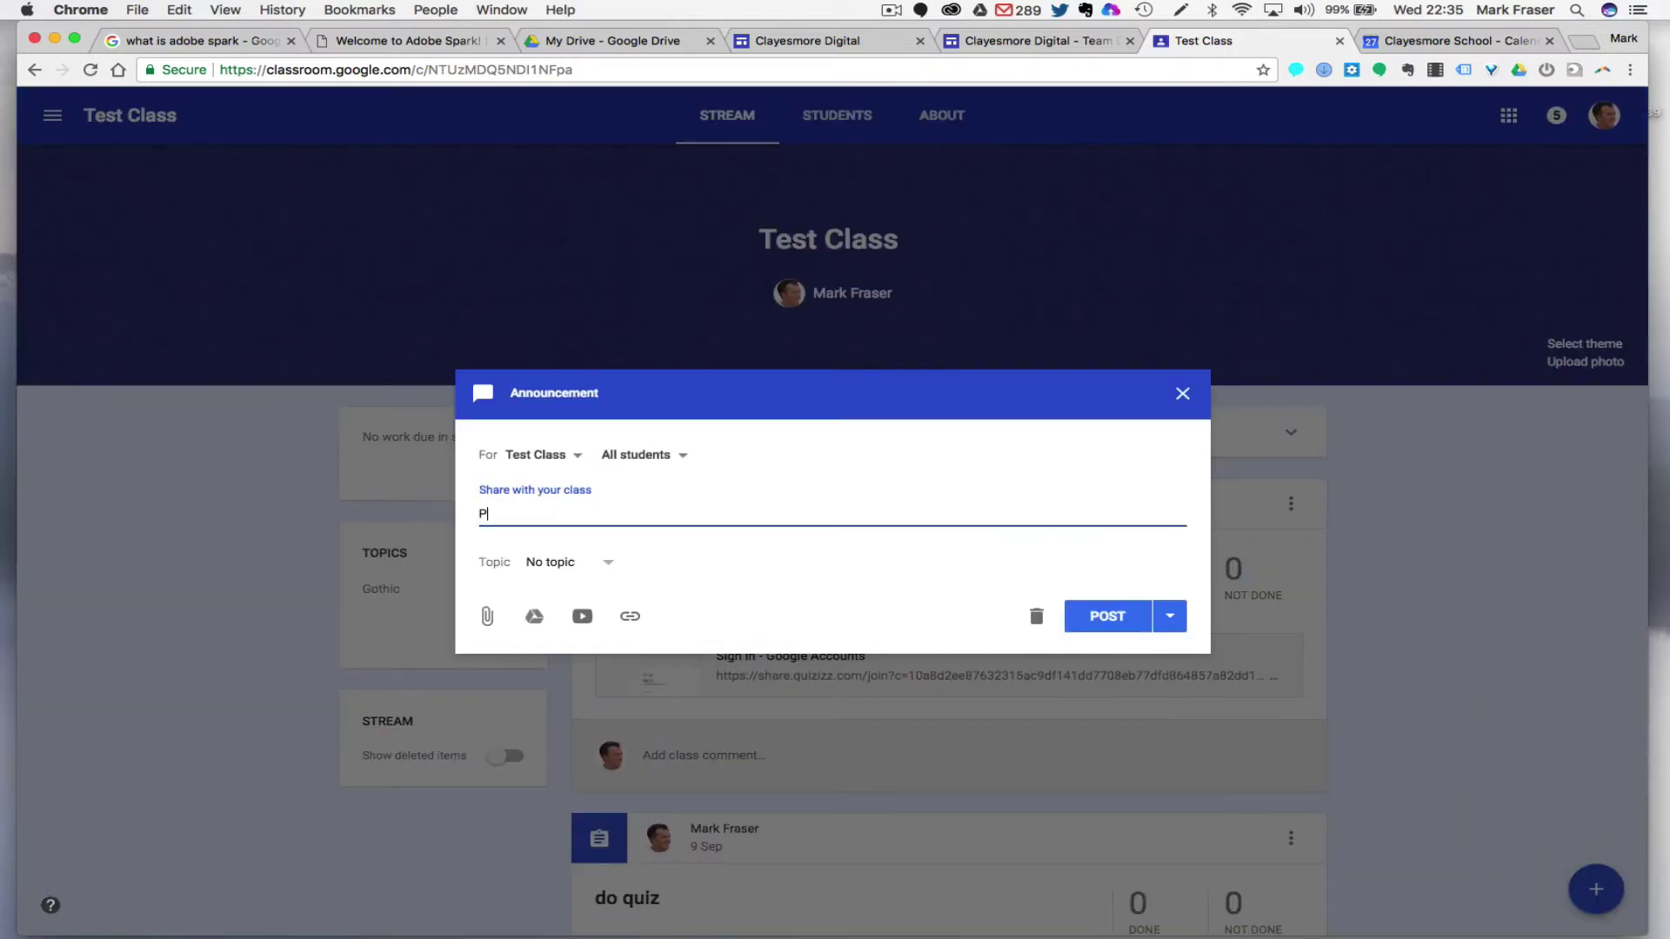
{"action": "type", "text": "lease book a meeting time"}
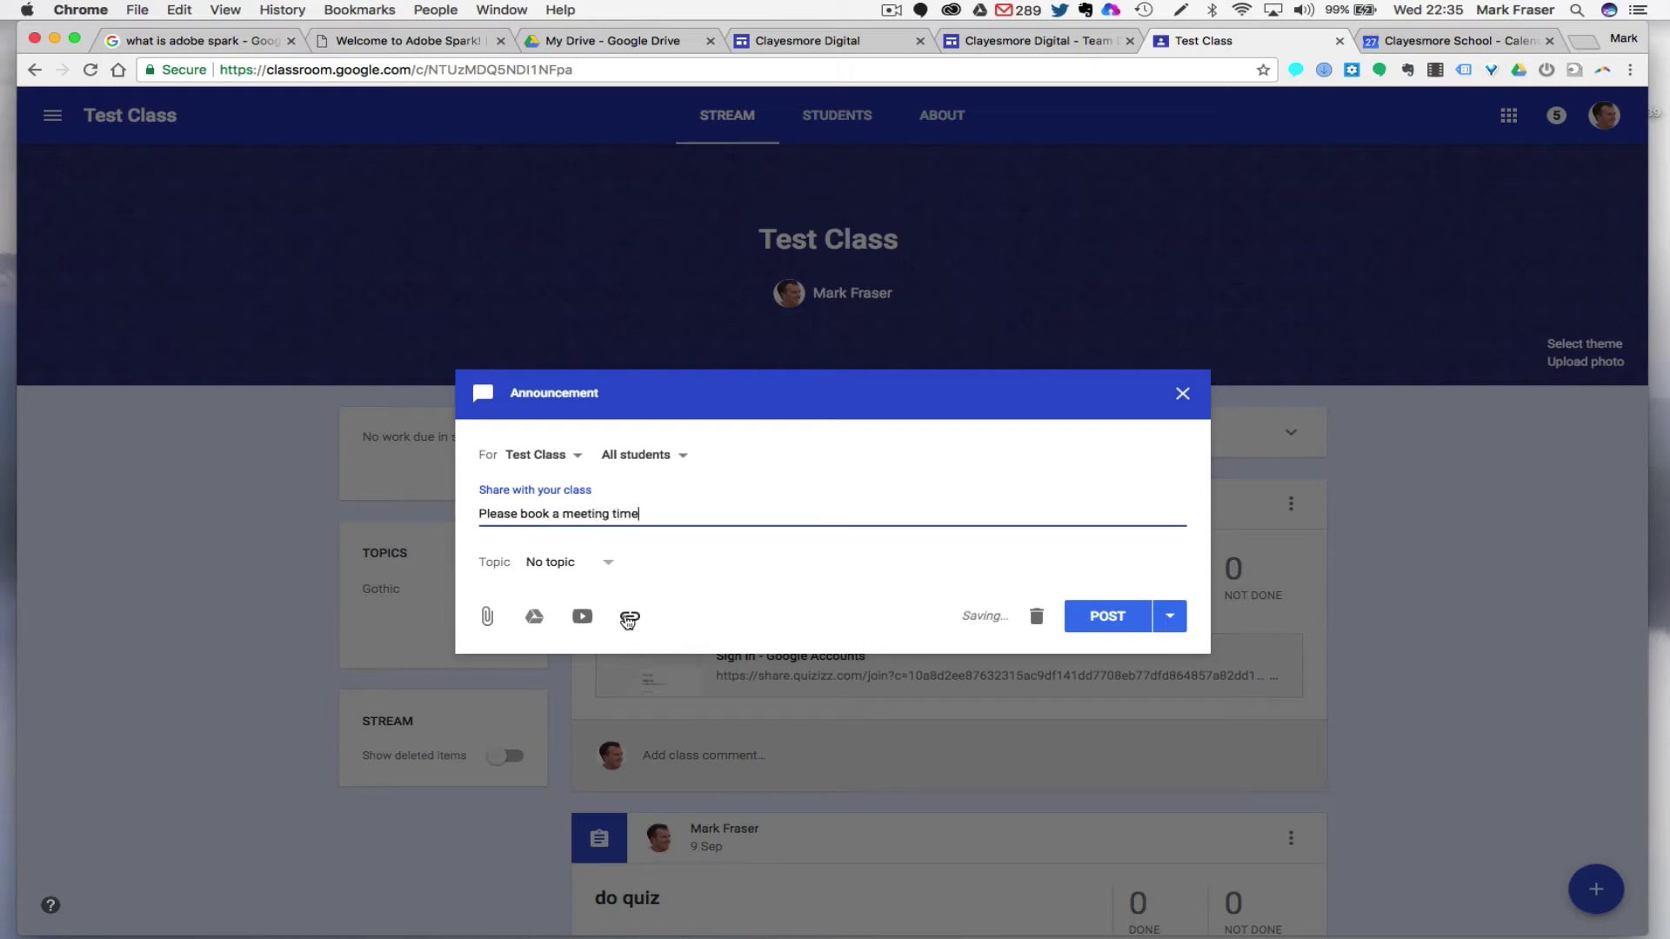
Attach the copied appointment page link to the announcement and post it to all students.
{"action": "left_click", "coordinate": [628, 617]}
{"action": "key", "text": "super+v"}
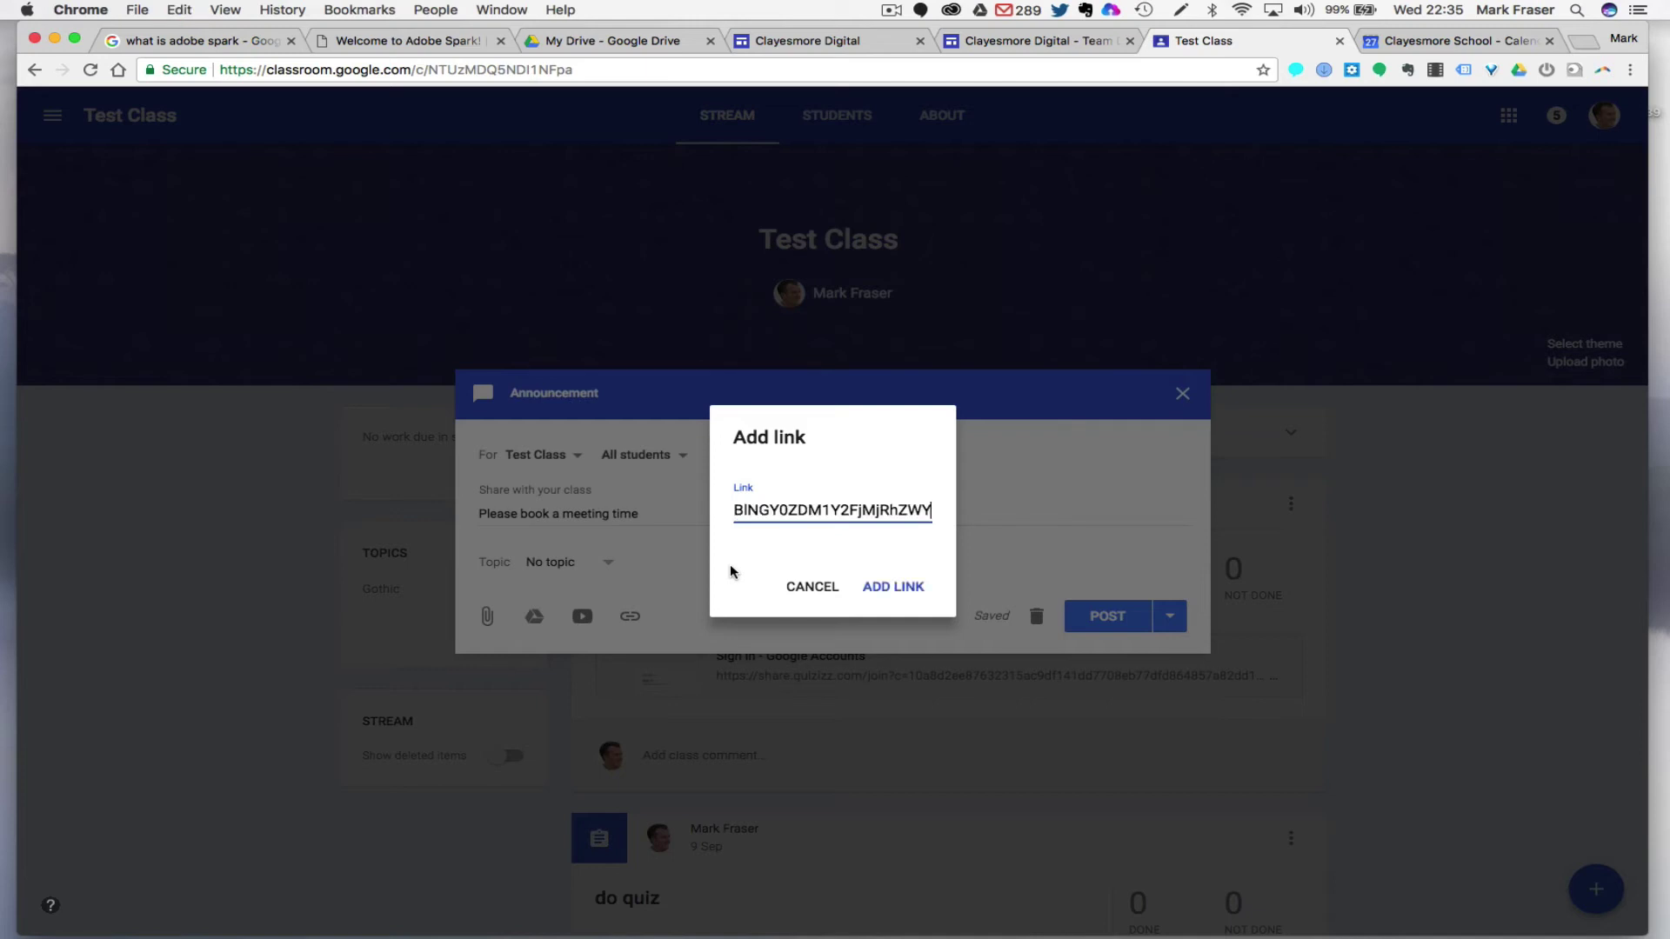
{"action": "left_click", "coordinate": [896, 587]}
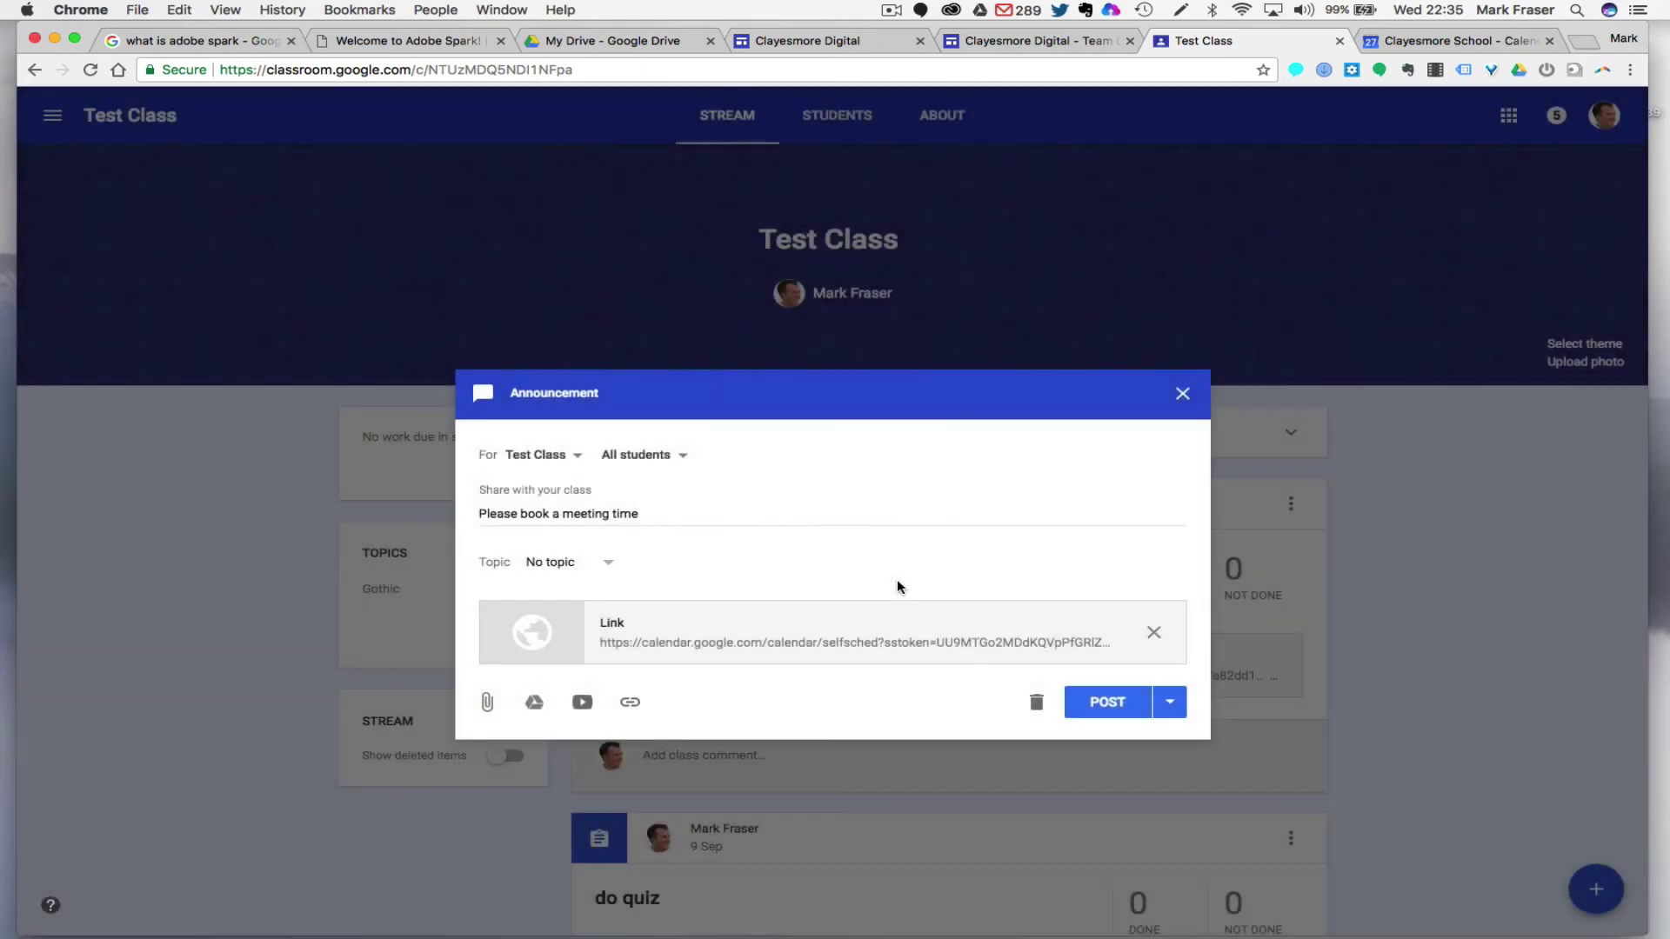
{"action": "left_click", "coordinate": [1104, 703]}
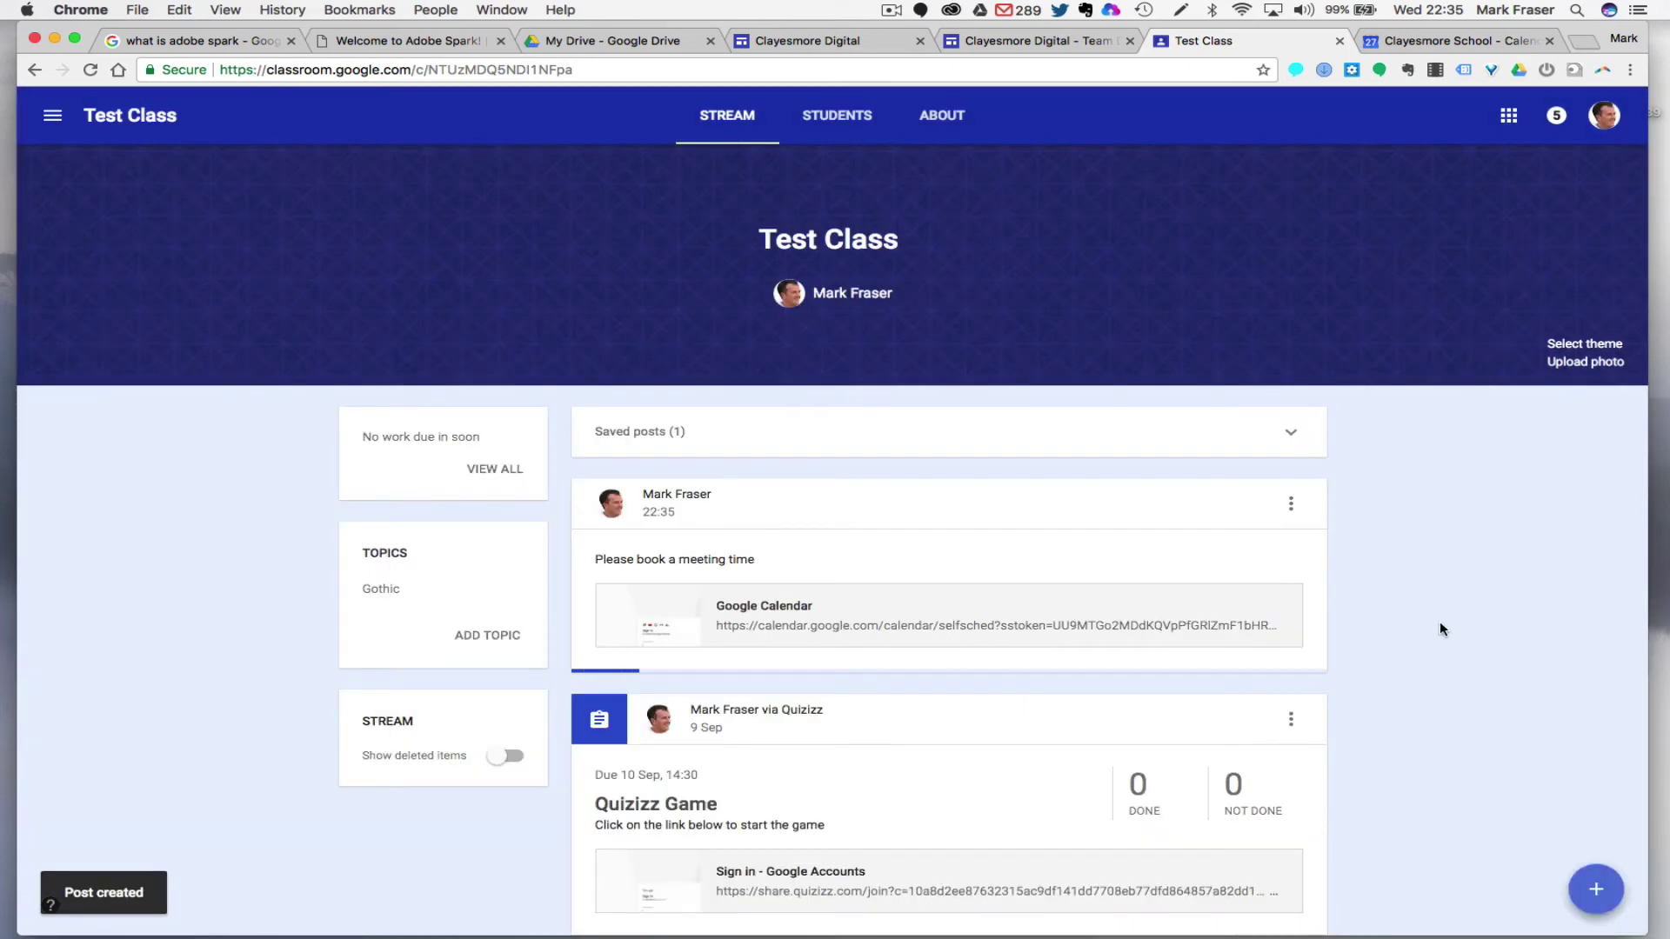